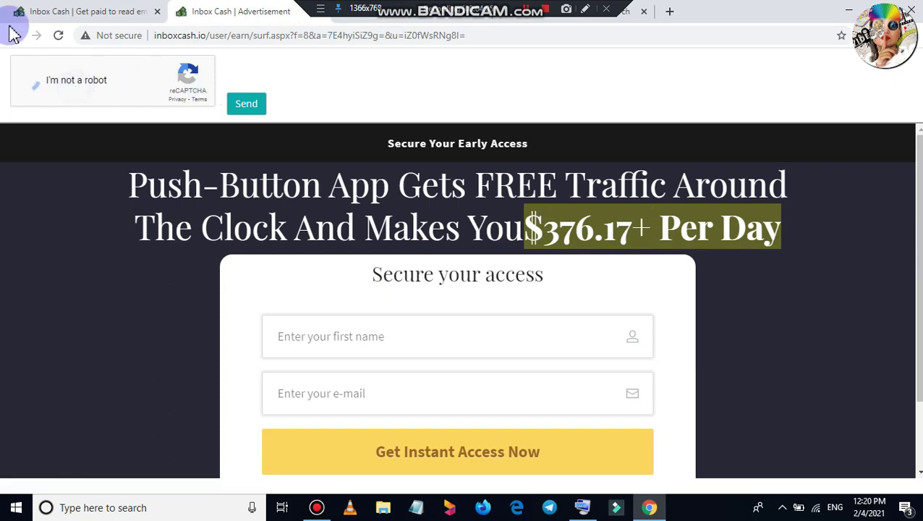
Step: Submit the ad's human verification to claim the email credit, and close the advertisement tab
{"action": "left_click", "coordinate": [248, 110]}
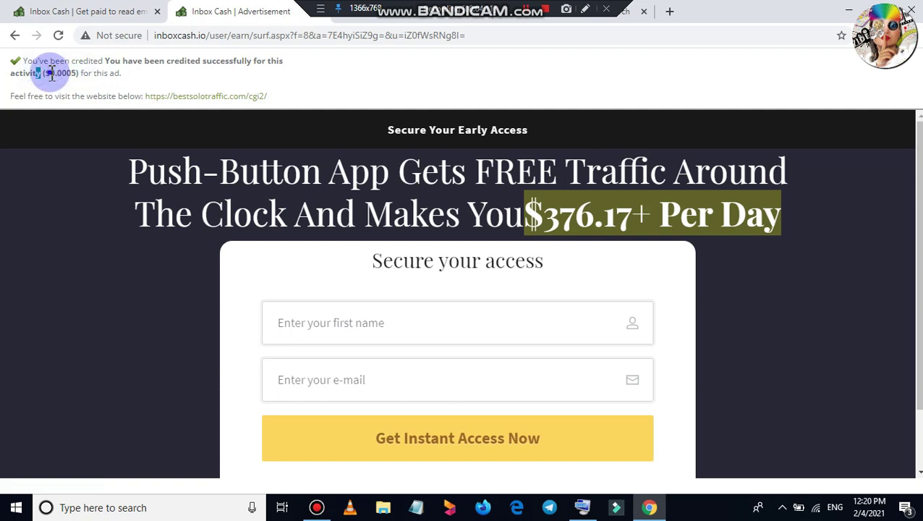
{"action": "left_click_drag", "start_coordinate": [51, 73], "coordinate": [76, 73]}
{"action": "left_click_drag", "start_coordinate": [199, 29], "coordinate": [165, 20]}
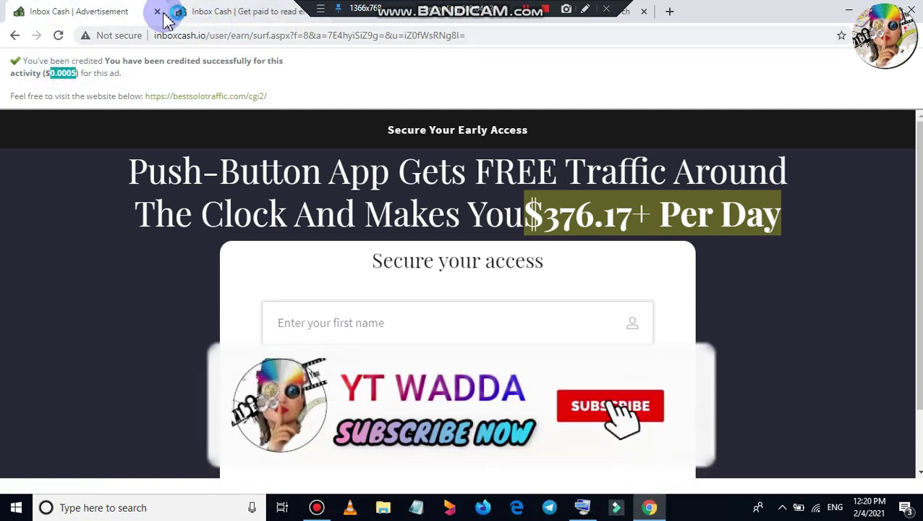
{"action": "left_click", "coordinate": [157, 12]}
Step: Open the Inbox Cash email "Work from your own home" from the inbox, visit its ad link, and close the advertisement tab once credited
{"action": "left_click", "coordinate": [192, 109]}
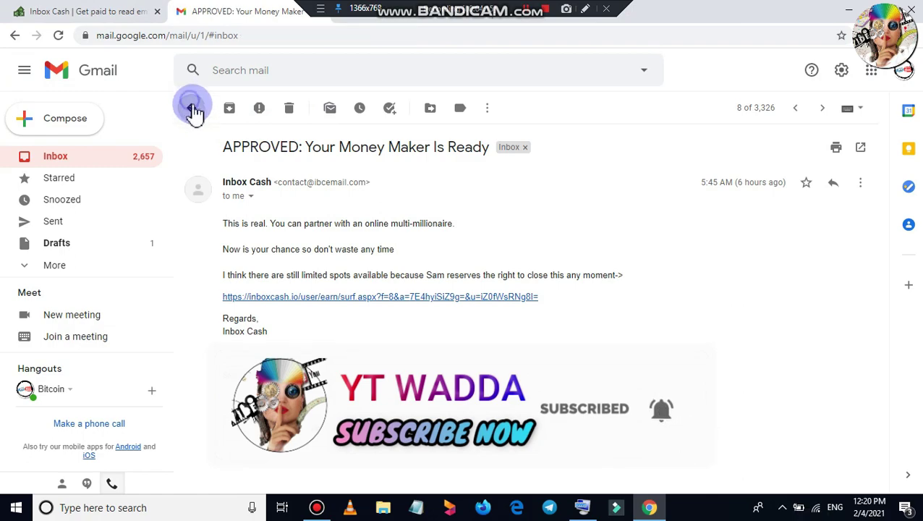
{"action": "scroll", "coordinate": [260, 365], "scroll_direction": "down", "scroll_amount": 4}
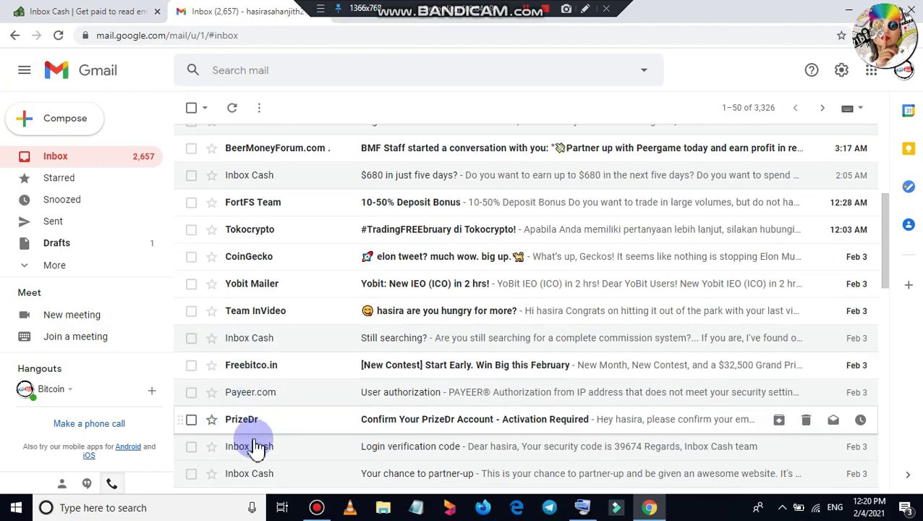
{"action": "scroll", "coordinate": [264, 435], "scroll_direction": "up", "scroll_amount": 5}
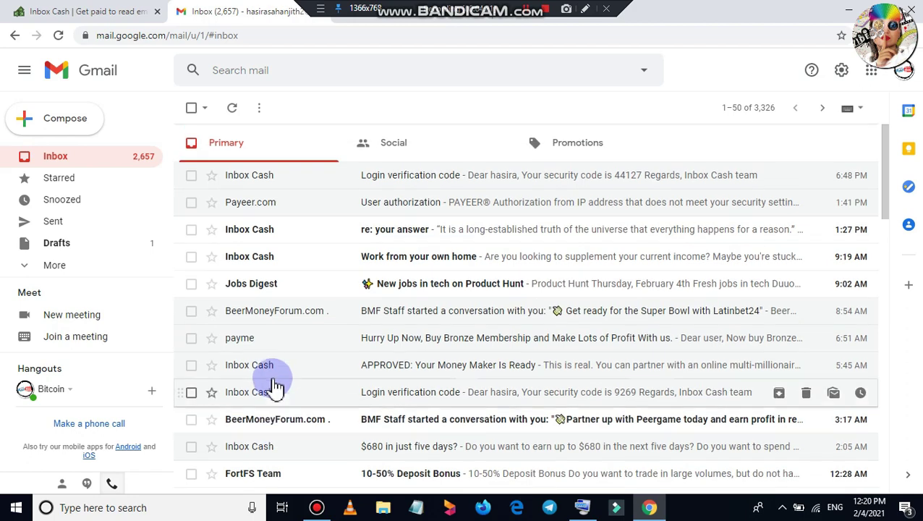
{"action": "left_click", "coordinate": [261, 265]}
{"action": "left_click", "coordinate": [324, 378]}
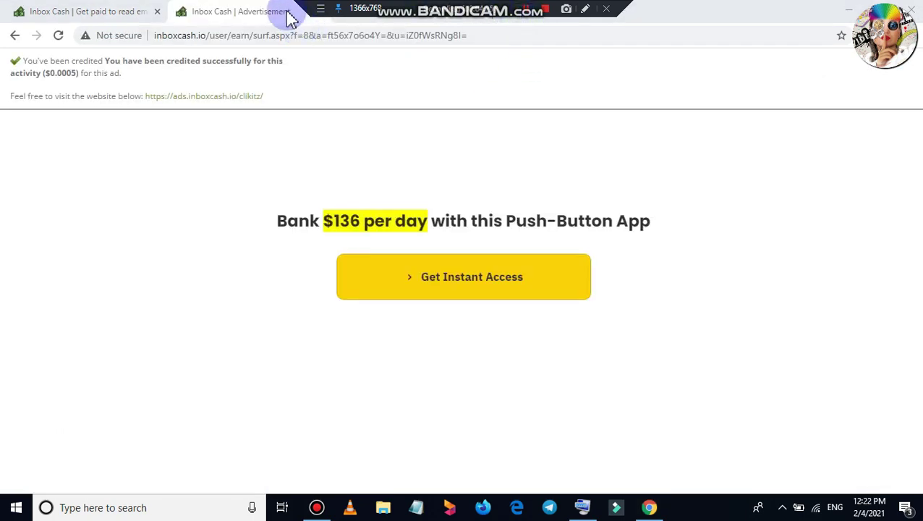
{"action": "left_click_drag", "start_coordinate": [289, 21], "coordinate": [158, 10]}
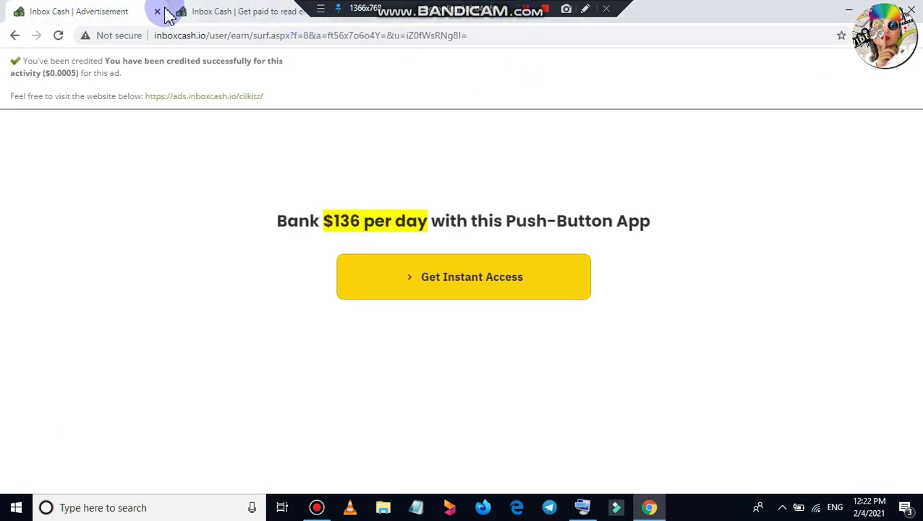
{"action": "left_click", "coordinate": [157, 11]}
Step: Examine the main balance, the chart of credited money and the latest balance logs on the Inbox Cash dashboard
{"action": "scroll", "coordinate": [123, 274], "scroll_direction": "down", "scroll_amount": 1}
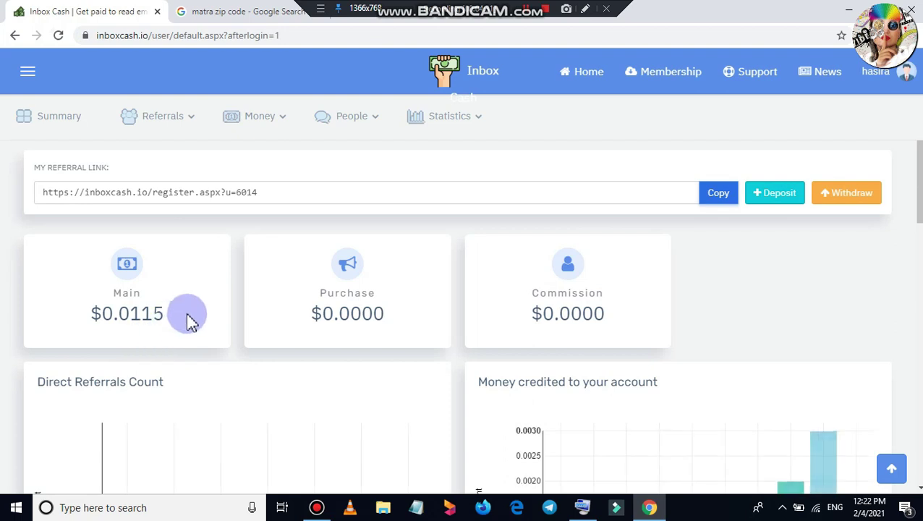
{"action": "left_click_drag", "start_coordinate": [182, 314], "coordinate": [149, 318]}
{"action": "scroll", "coordinate": [298, 223], "scroll_direction": "down", "scroll_amount": 4}
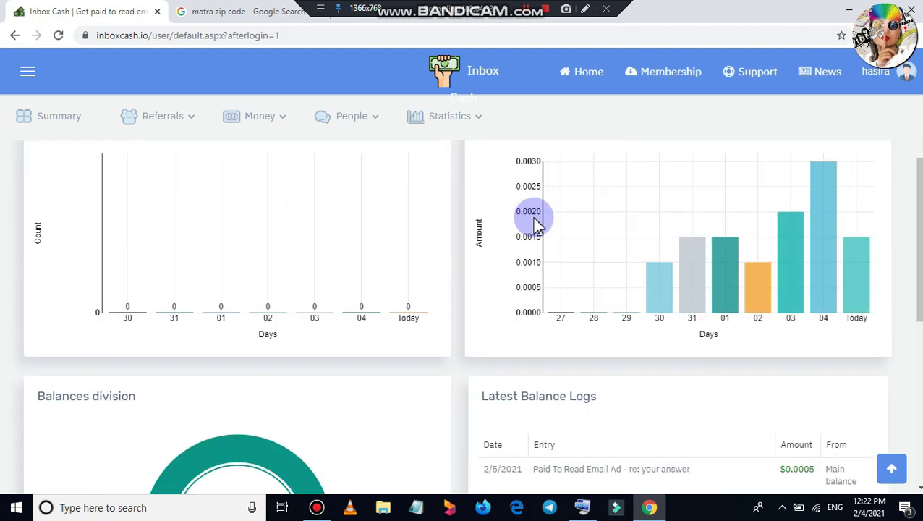
{"action": "mouse_move", "coordinate": [871, 268]}
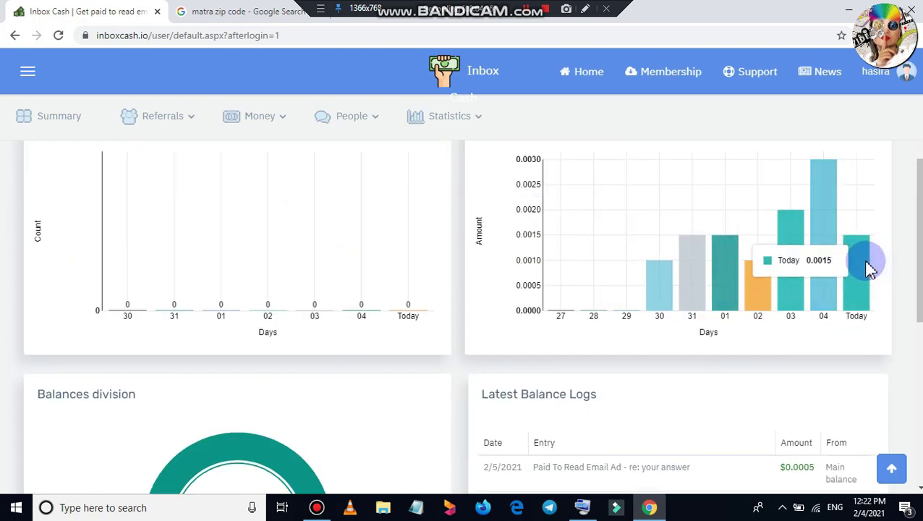
{"action": "scroll", "coordinate": [779, 383], "scroll_direction": "down", "scroll_amount": 3}
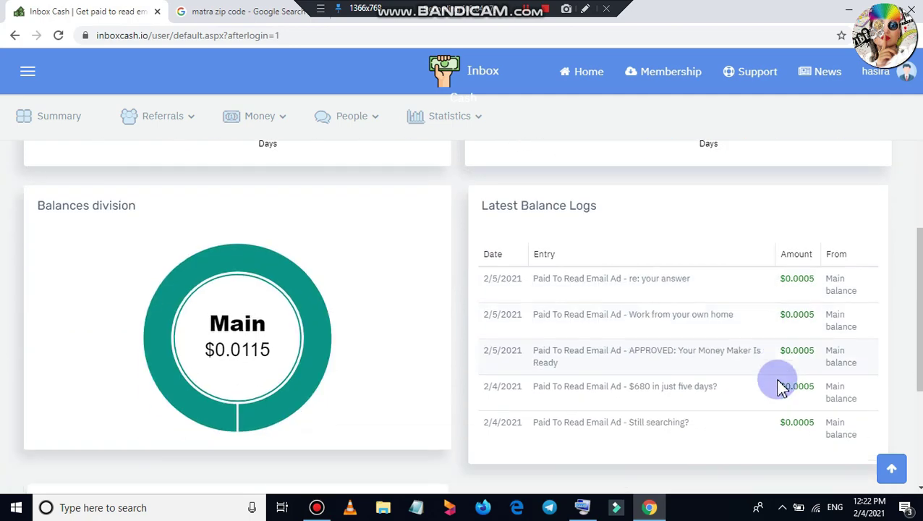
{"action": "scroll", "coordinate": [499, 303], "scroll_direction": "up", "scroll_amount": 7}
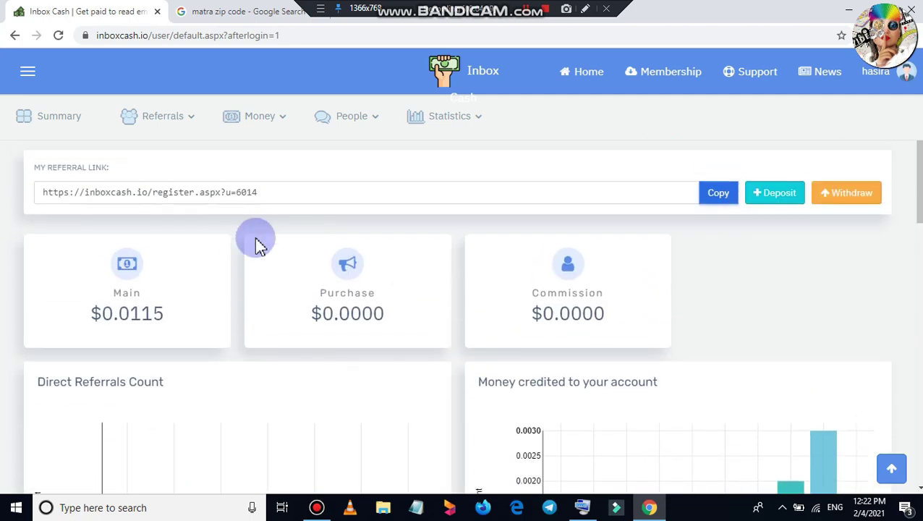
Step: Load faucetpay.io in the browser tab showing the zip code search and open its user dashboard
{"action": "left_click", "coordinate": [253, 12]}
{"action": "left_click", "coordinate": [210, 36]}
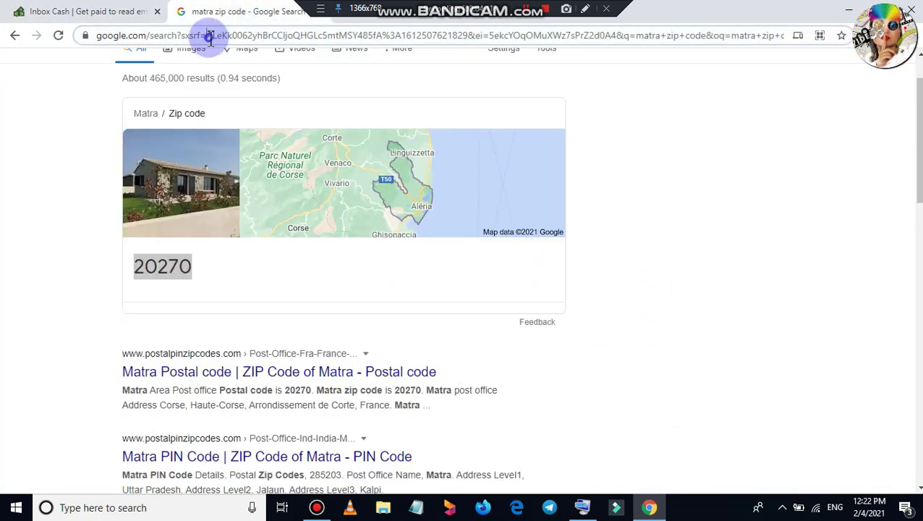
{"action": "key", "text": "BackSpace"}
{"action": "type", "text": "faucetpay.io"}
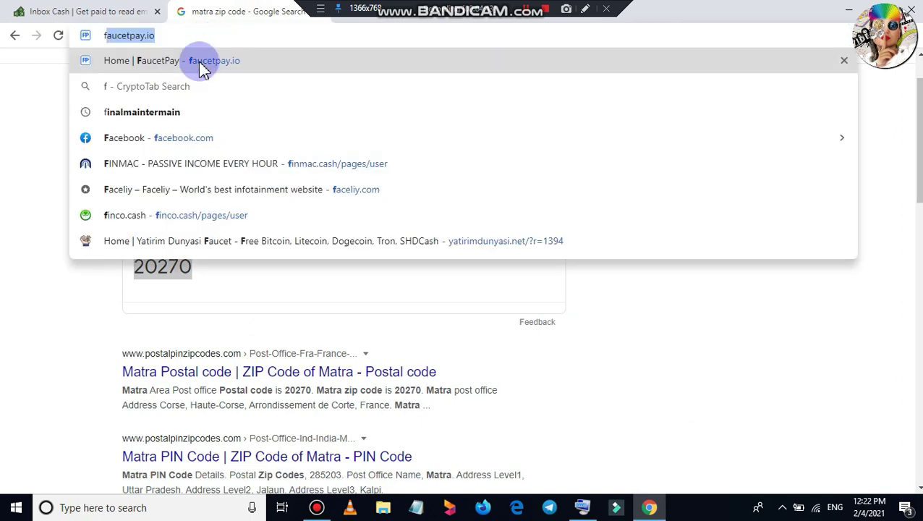
{"action": "left_click", "coordinate": [203, 67]}
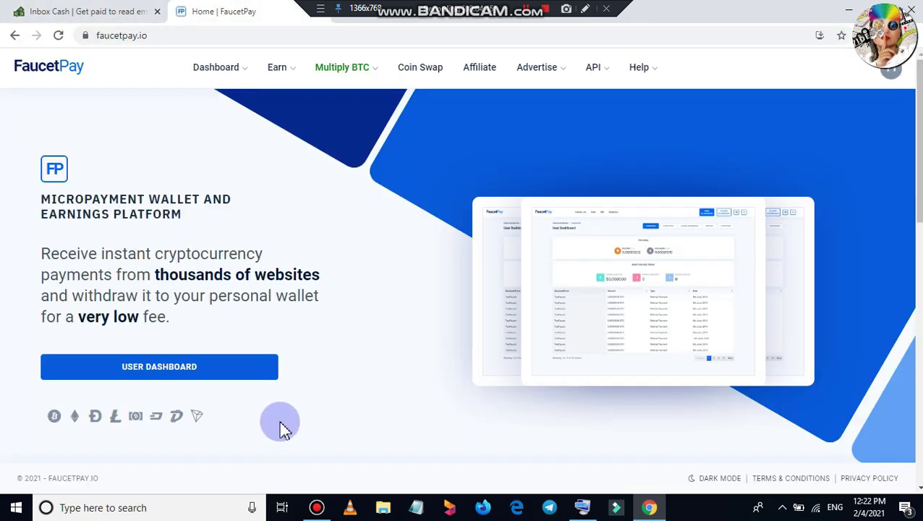
{"action": "left_click", "coordinate": [153, 384]}
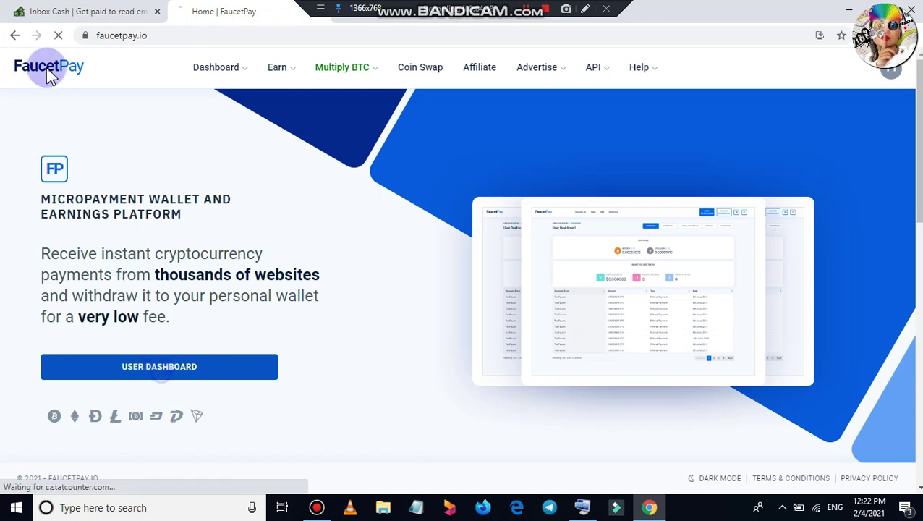
Step: Return to Inbox Cash, open the withdrawal page and choose Payeer as the payout method
{"action": "left_click", "coordinate": [5, 9]}
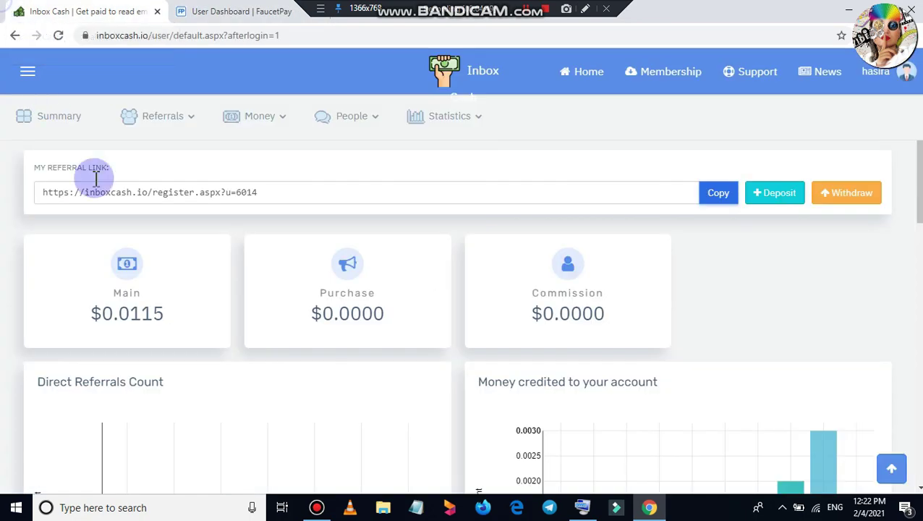
{"action": "mouse_move", "coordinate": [233, 133]}
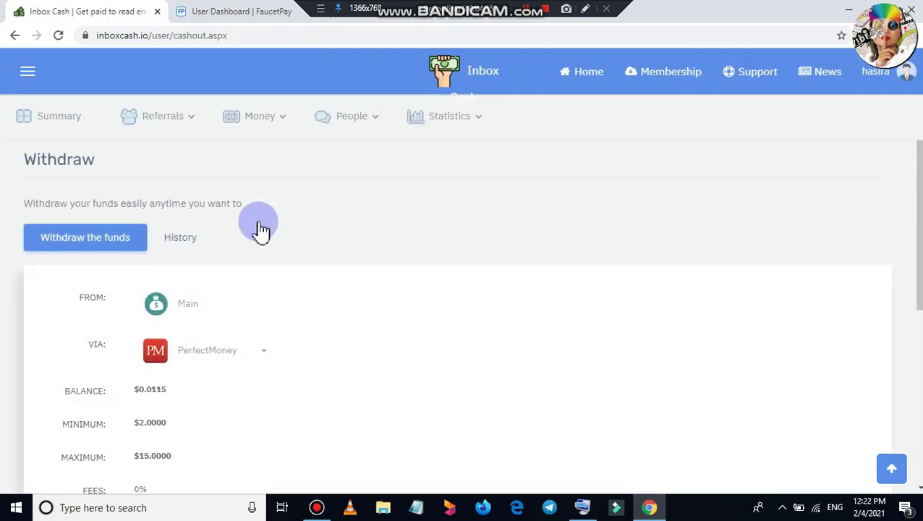
{"action": "left_click", "coordinate": [216, 355]}
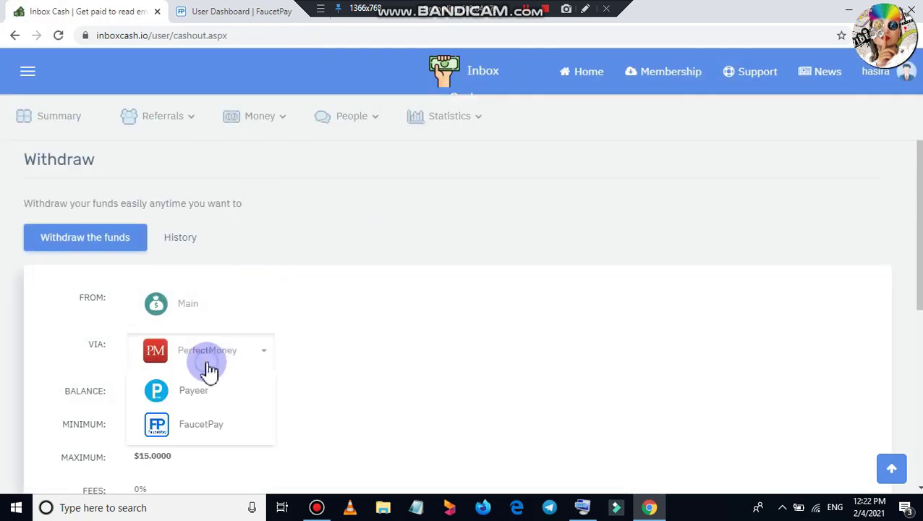
{"action": "left_click", "coordinate": [196, 406]}
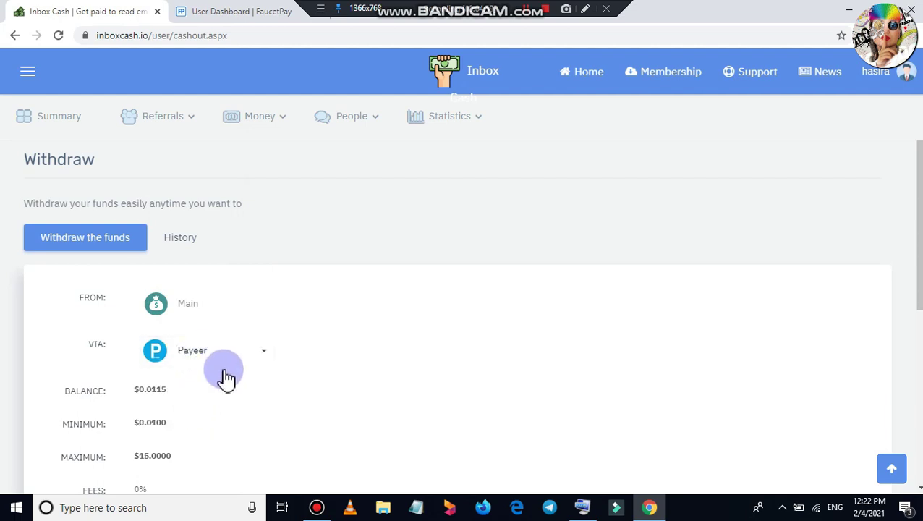
{"action": "left_click", "coordinate": [156, 428]}
{"action": "scroll", "coordinate": [237, 408], "scroll_direction": "down", "scroll_amount": 2}
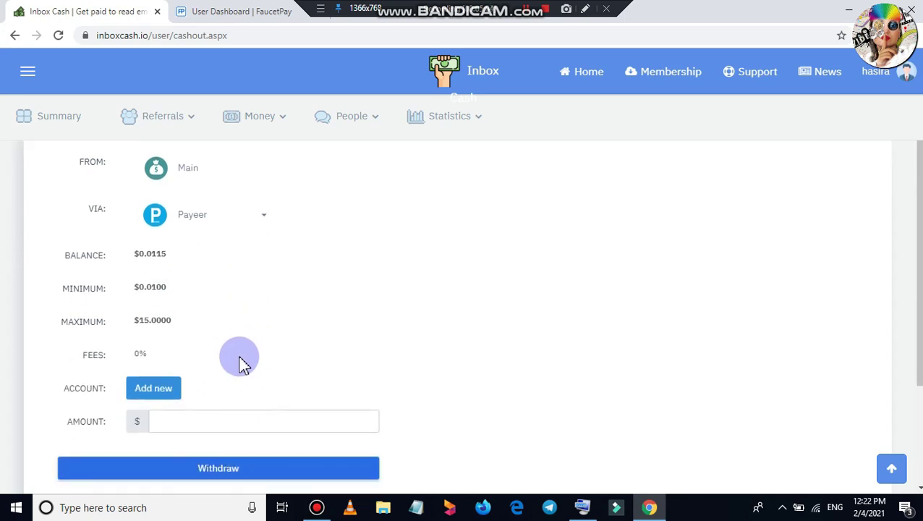
Step: Change the payout method to FaucetPay and start adding a new account for it
{"action": "left_click", "coordinate": [191, 217]}
{"action": "left_click", "coordinate": [194, 318]}
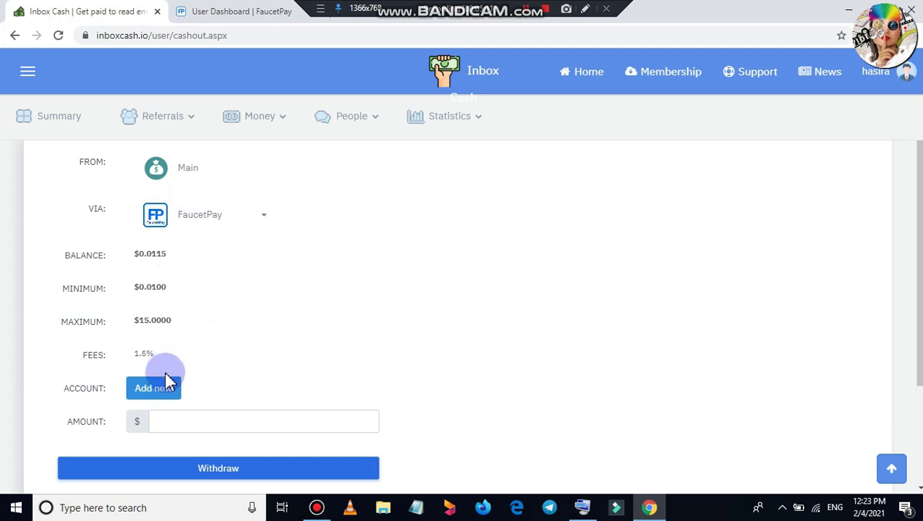
{"action": "left_click", "coordinate": [168, 398]}
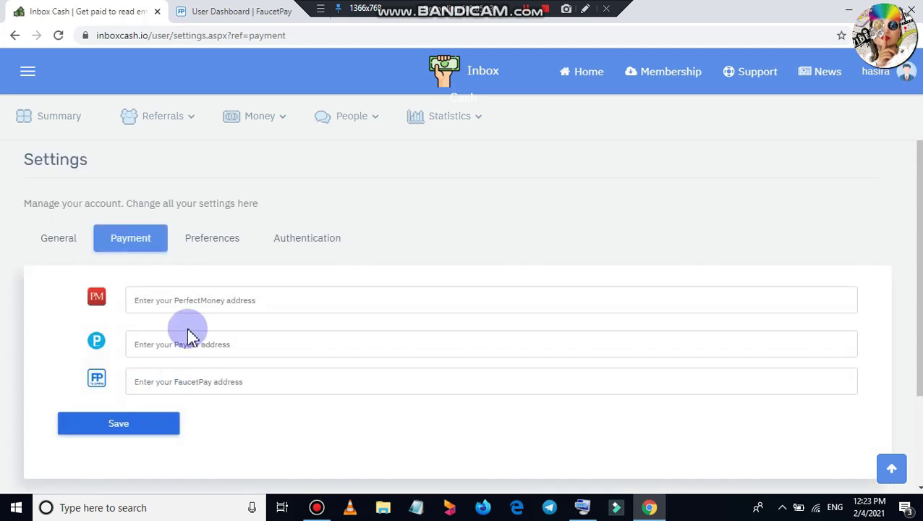
{"action": "left_click", "coordinate": [214, 375]}
{"action": "left_click", "coordinate": [208, 303]}
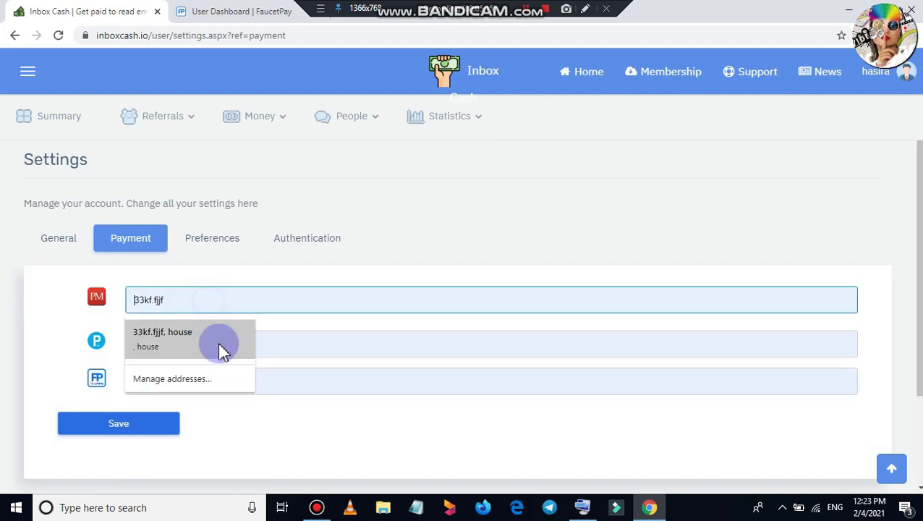
{"action": "left_click", "coordinate": [332, 343]}
{"action": "left_click", "coordinate": [247, 375]}
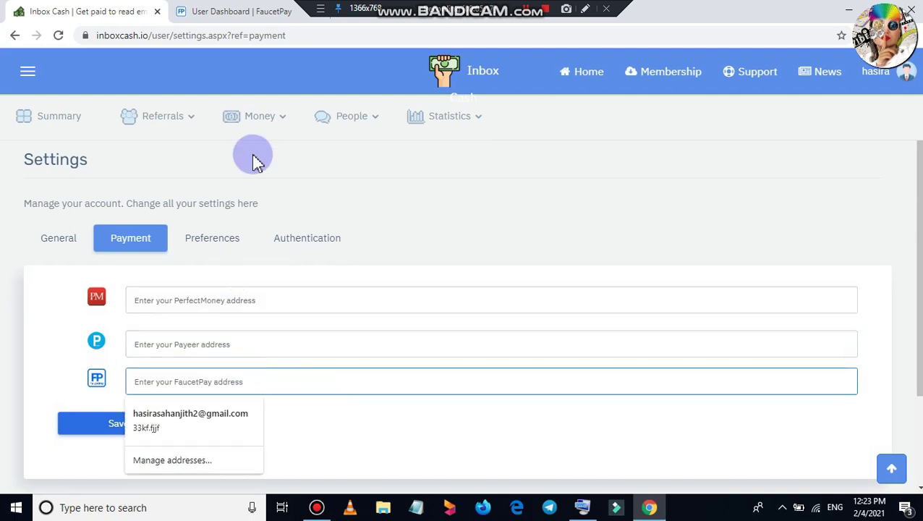
Step: Switch to the FaucetPay dashboard, open its deposit addresses and copy the Bitcoin (BTC) address
{"action": "left_click", "coordinate": [241, 10]}
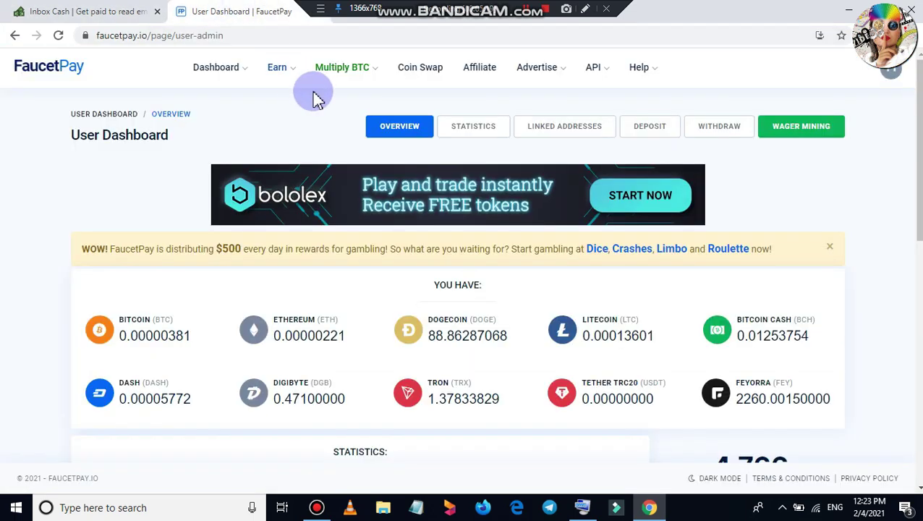
{"action": "left_click", "coordinate": [4, 9]}
{"action": "left_click", "coordinate": [217, 11]}
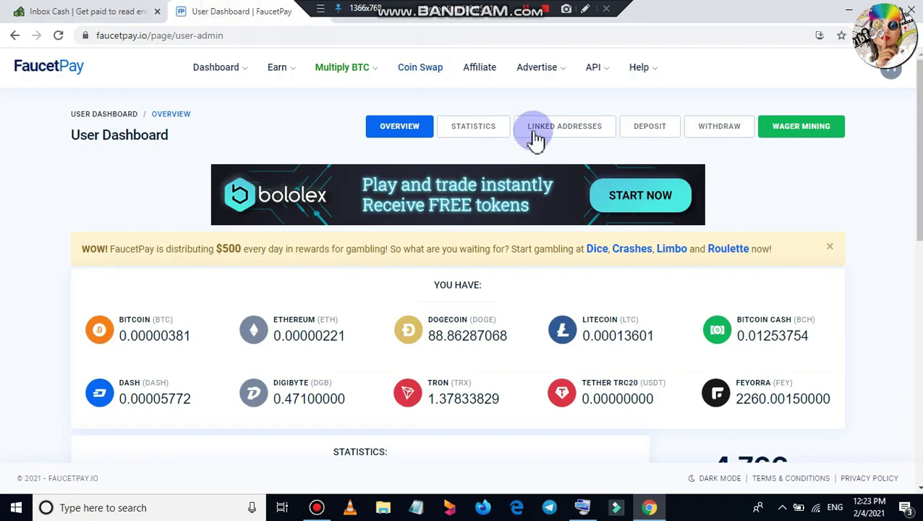
{"action": "left_click", "coordinate": [650, 137]}
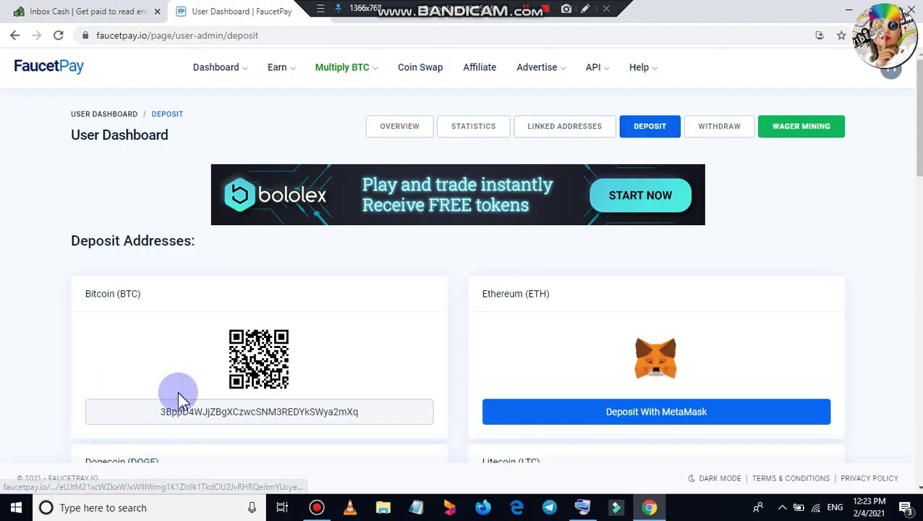
{"action": "left_click", "coordinate": [483, 161]}
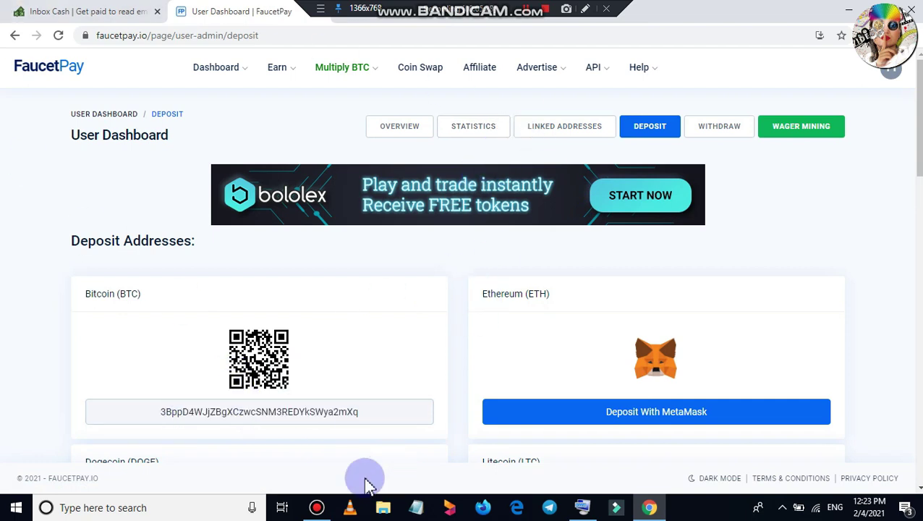
Step: Paste the copied Bitcoin address as the FaucetPay address in the Inbox Cash payment settings and save them
{"action": "left_click", "coordinate": [22, 11]}
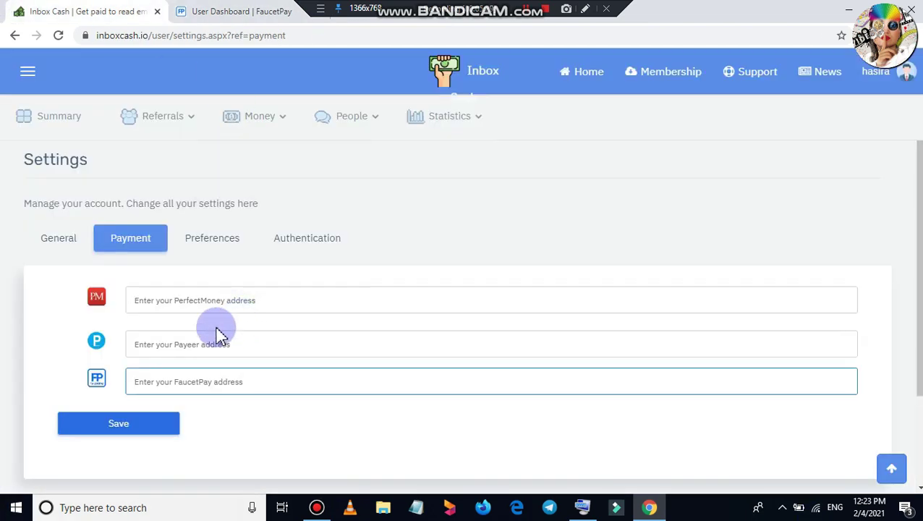
{"action": "right_click", "coordinate": [199, 395]}
{"action": "left_click", "coordinate": [238, 283]}
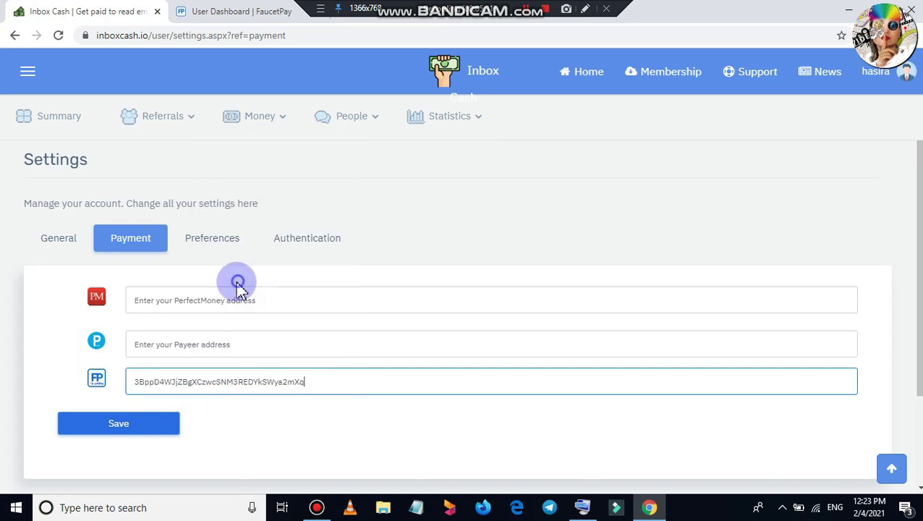
{"action": "left_click", "coordinate": [123, 425]}
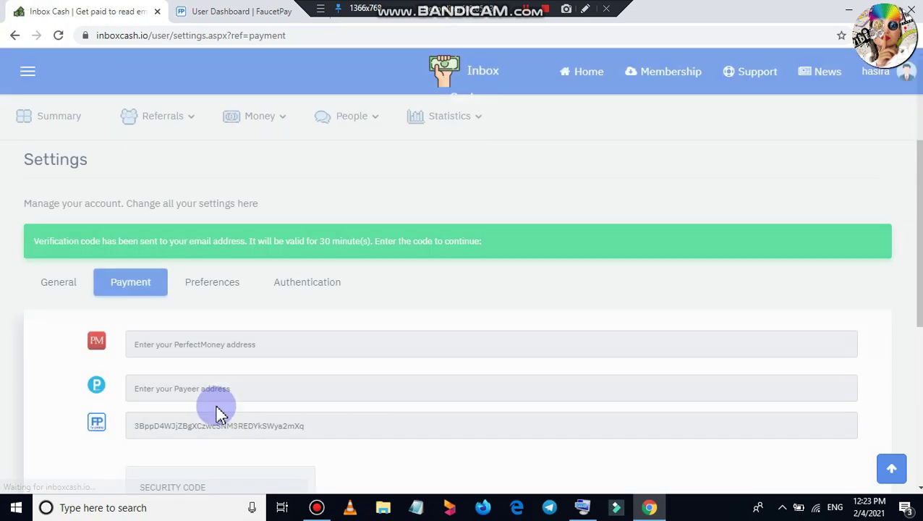
Step: Open the Gmail inbox in a new tab and read the Inbox Cash email "Confirm payout address change"
{"action": "left_click", "coordinate": [344, 23]}
{"action": "type", "text": "gm"}
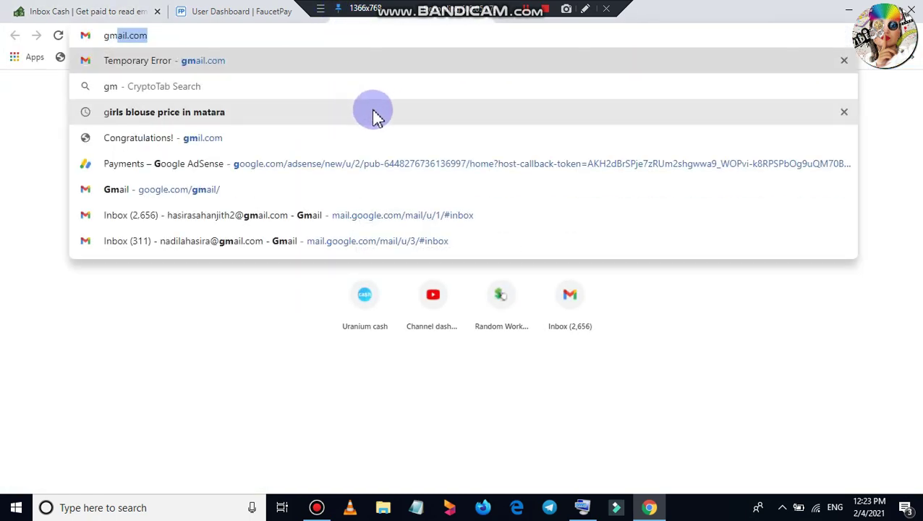
{"action": "left_click", "coordinate": [362, 216]}
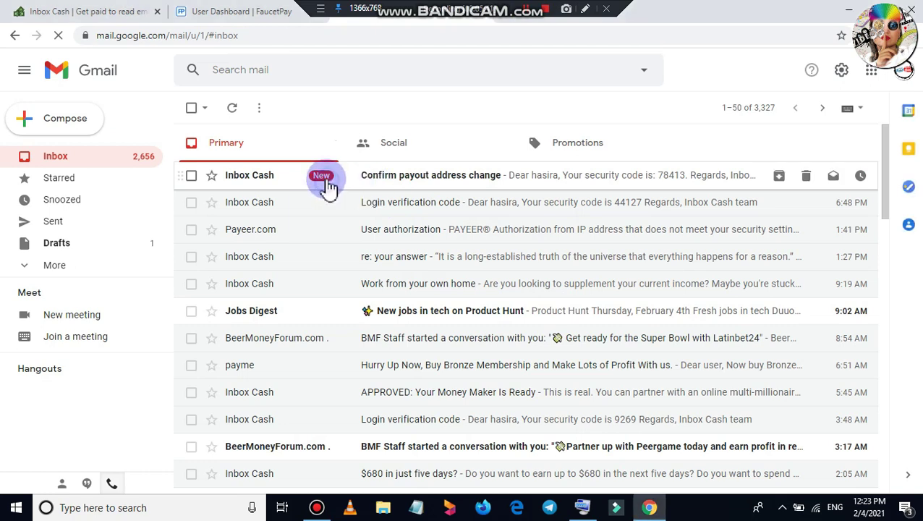
{"action": "left_click", "coordinate": [321, 181]}
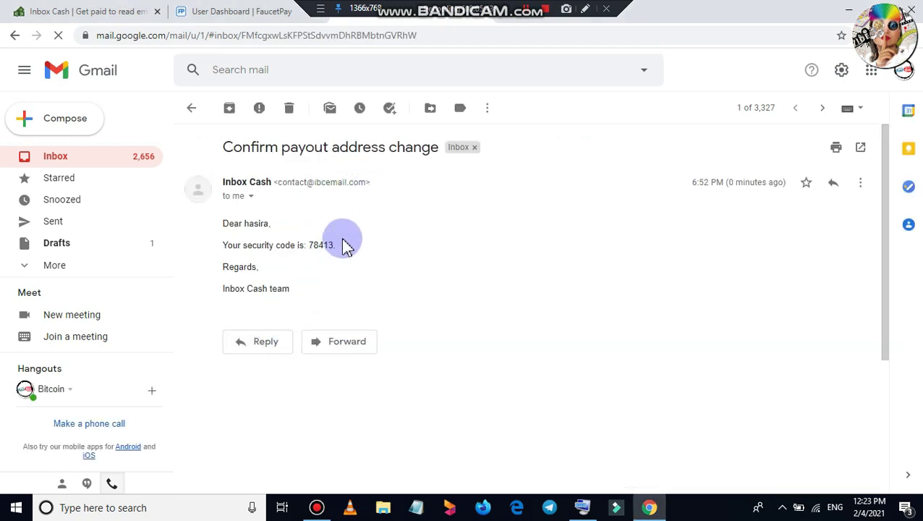
Step: Copy the security code from the Inbox Cash email, enter it in the payment settings and confirm the payout address change
{"action": "right_click", "coordinate": [311, 250]}
{"action": "left_click", "coordinate": [326, 260]}
{"action": "left_click", "coordinate": [86, 11]}
{"action": "scroll", "coordinate": [257, 358], "scroll_direction": "down", "scroll_amount": 3}
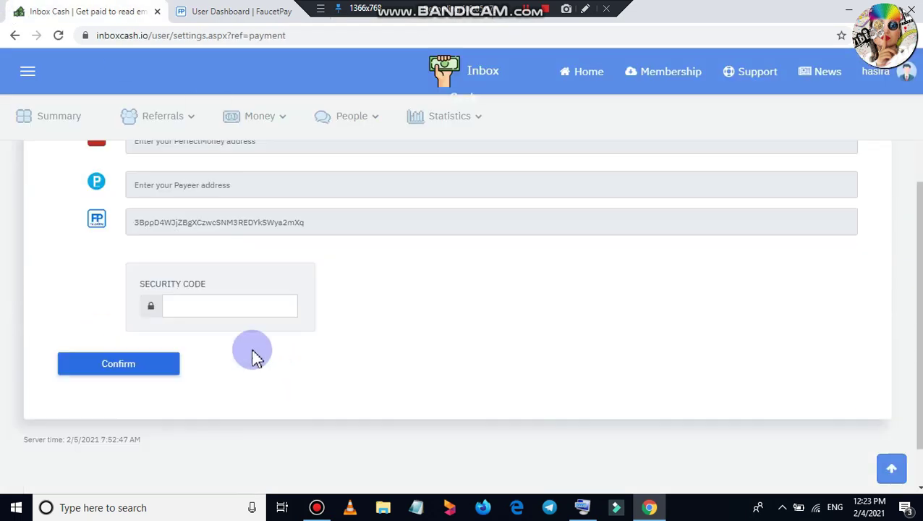
{"action": "right_click", "coordinate": [268, 309]}
{"action": "left_click", "coordinate": [313, 206]}
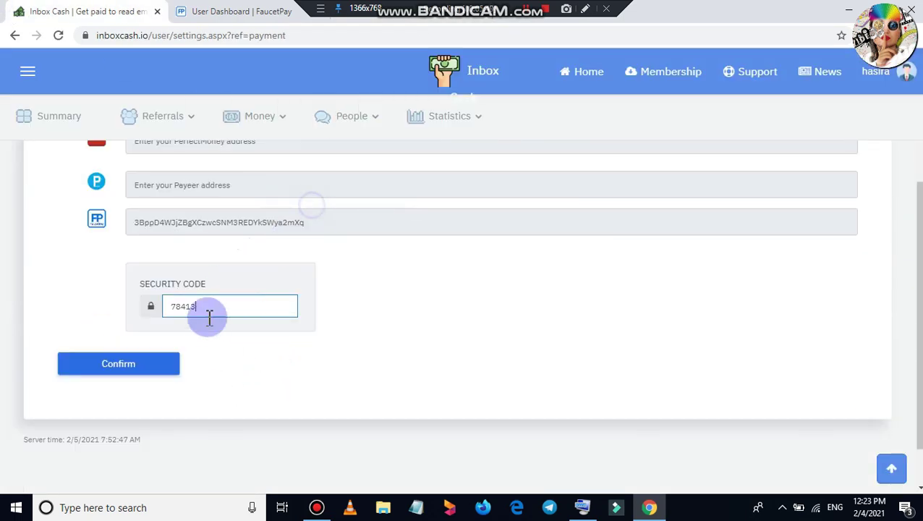
{"action": "left_click", "coordinate": [153, 367]}
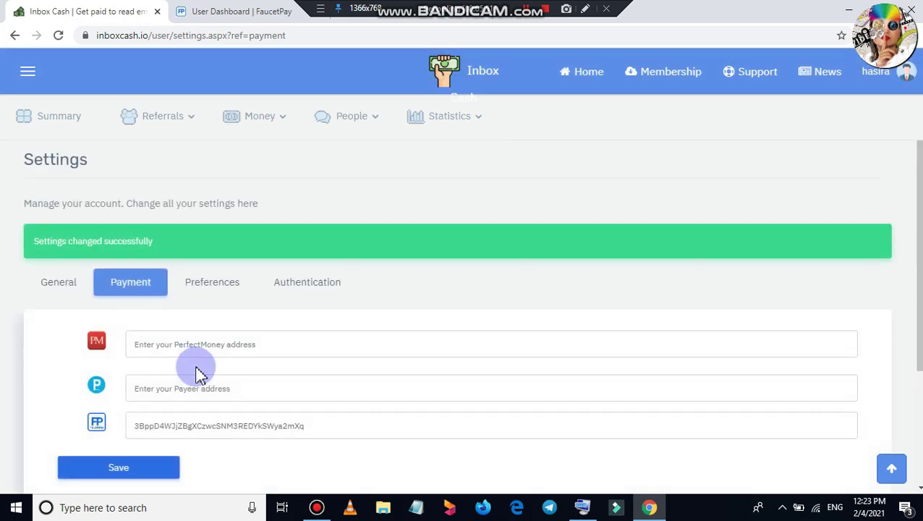
{"action": "scroll", "coordinate": [243, 352], "scroll_direction": "down", "scroll_amount": 1}
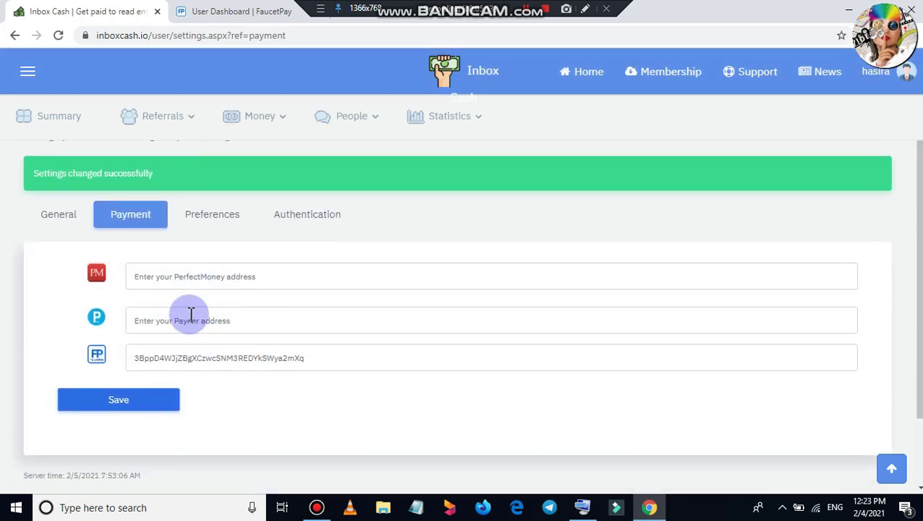
{"action": "left_click", "coordinate": [193, 322]}
{"action": "scroll", "coordinate": [223, 185], "scroll_direction": "up", "scroll_amount": 1}
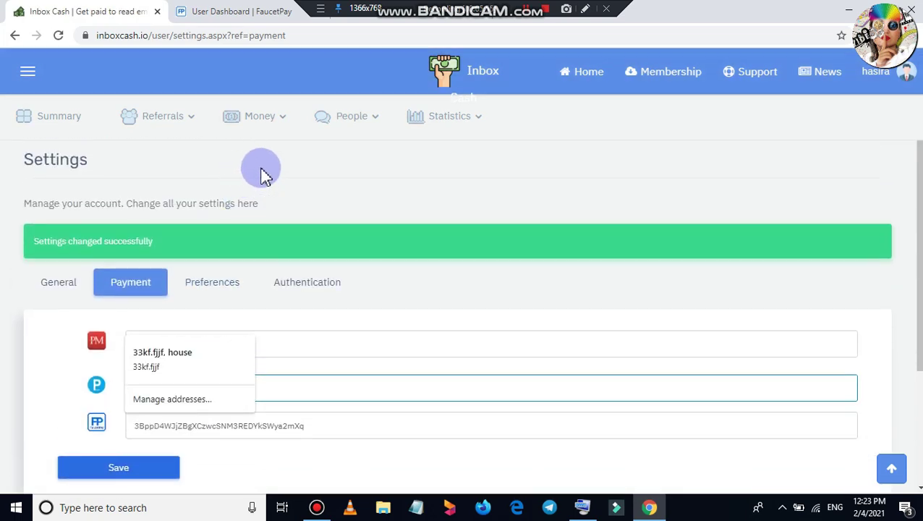
Step: Open the Inbox Cash account summary to check the main balance
{"action": "left_click", "coordinate": [45, 128]}
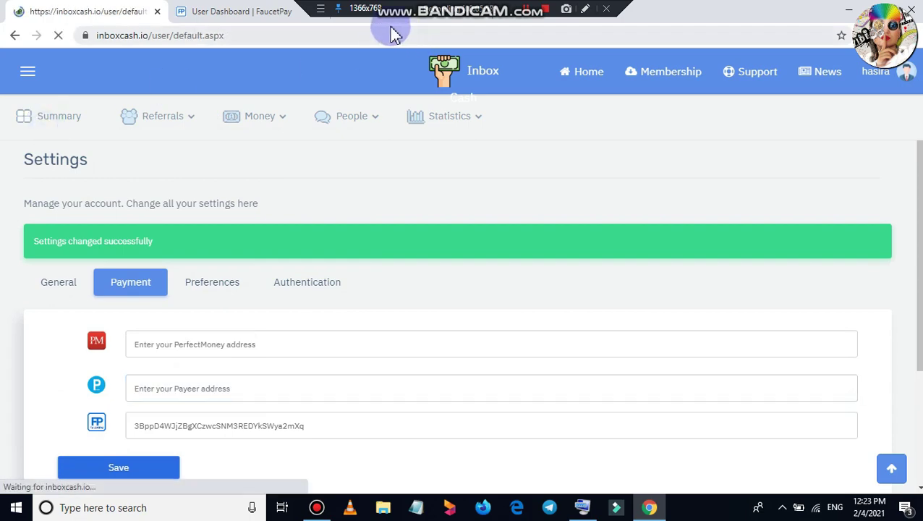
{"action": "left_click", "coordinate": [188, 16]}
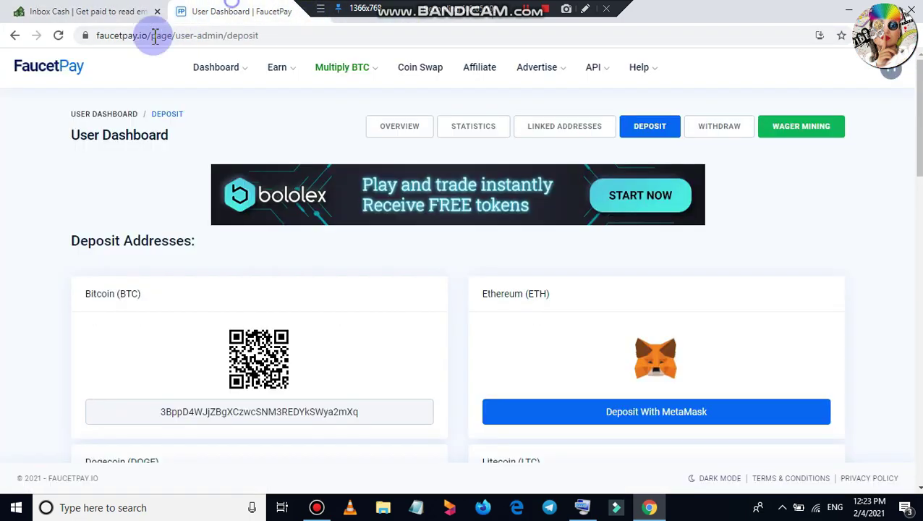
{"action": "left_click", "coordinate": [87, 12]}
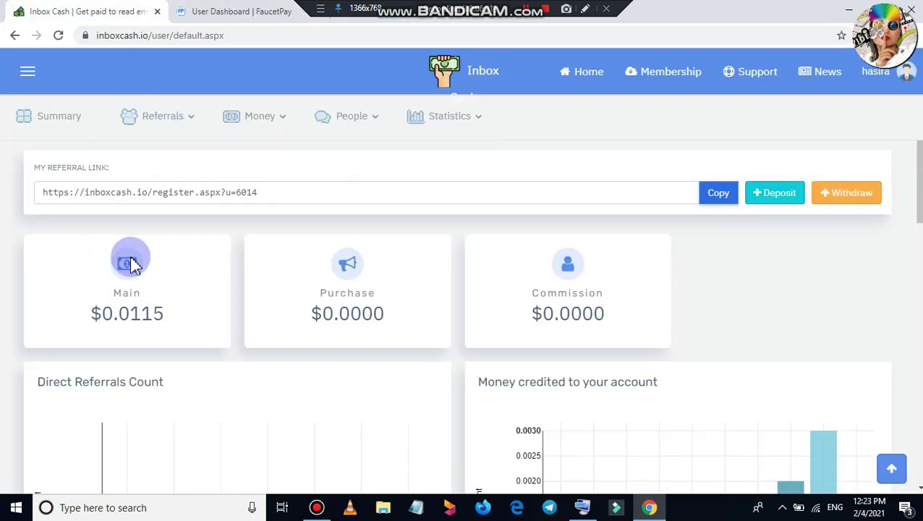
Step: Open the withdrawal page and set FaucetPay as the payout method, with 0.0115 as the amount
{"action": "mouse_move", "coordinate": [226, 117]}
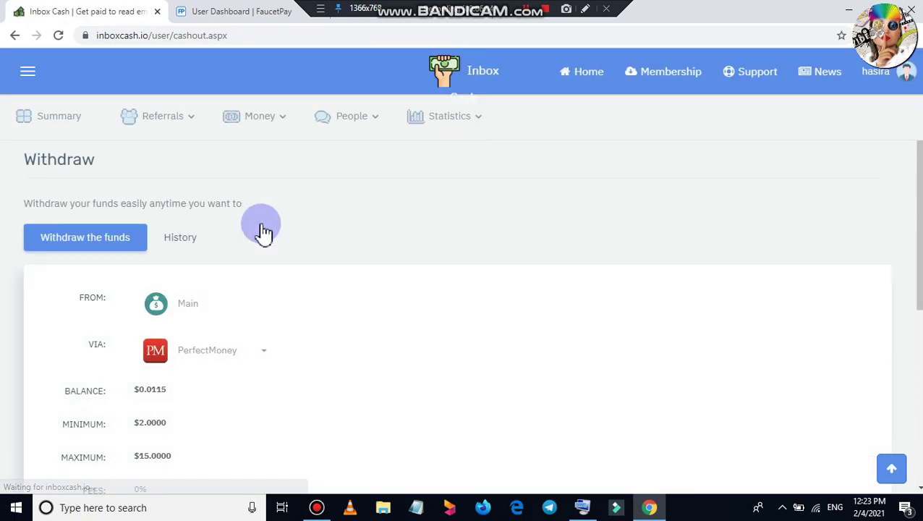
{"action": "scroll", "coordinate": [262, 229], "scroll_direction": "down", "scroll_amount": 2}
{"action": "left_click", "coordinate": [210, 217]}
{"action": "left_click", "coordinate": [185, 289]}
{"action": "scroll", "coordinate": [199, 301], "scroll_direction": "down", "scroll_amount": 2}
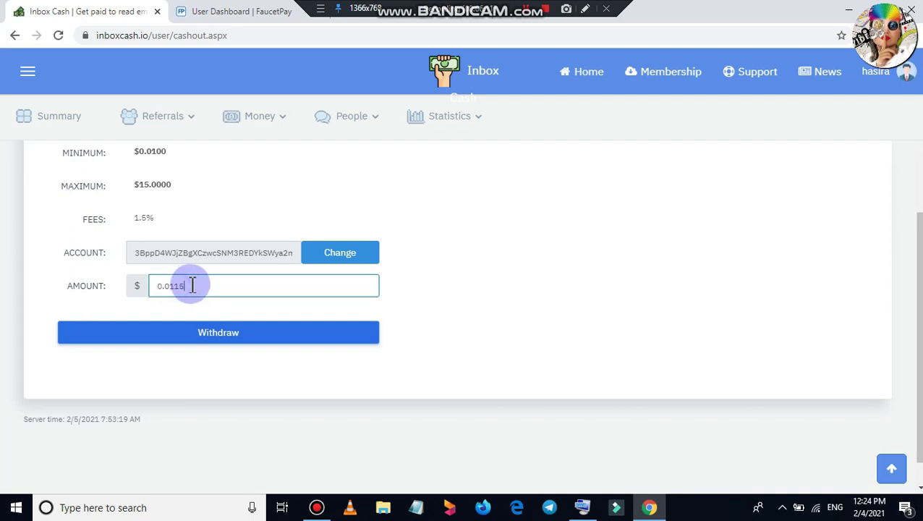
{"action": "scroll", "coordinate": [147, 279], "scroll_direction": "up", "scroll_amount": 2}
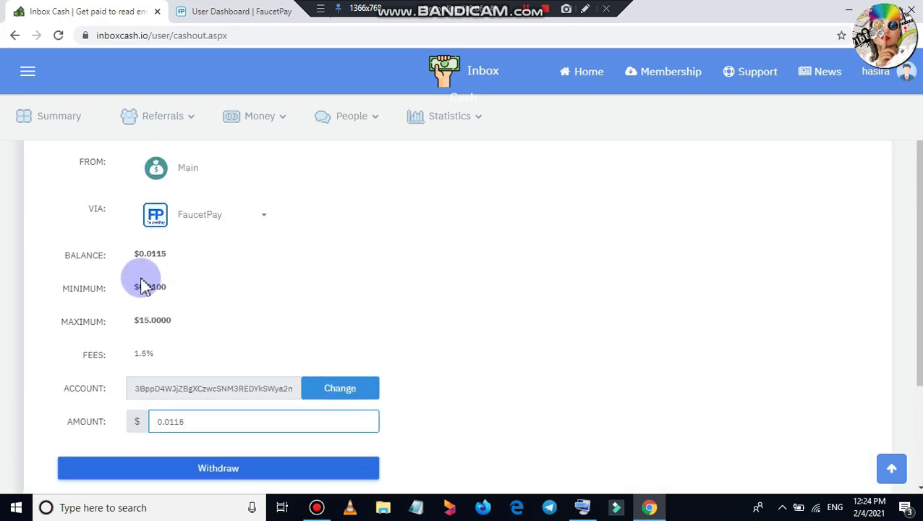
{"action": "scroll", "coordinate": [181, 303], "scroll_direction": "down", "scroll_amount": 1}
Step: Submit and confirm the $0.0115 withdrawal from the main balance to FaucetPay, then resubmit it and read the notice
{"action": "left_click", "coordinate": [260, 412]}
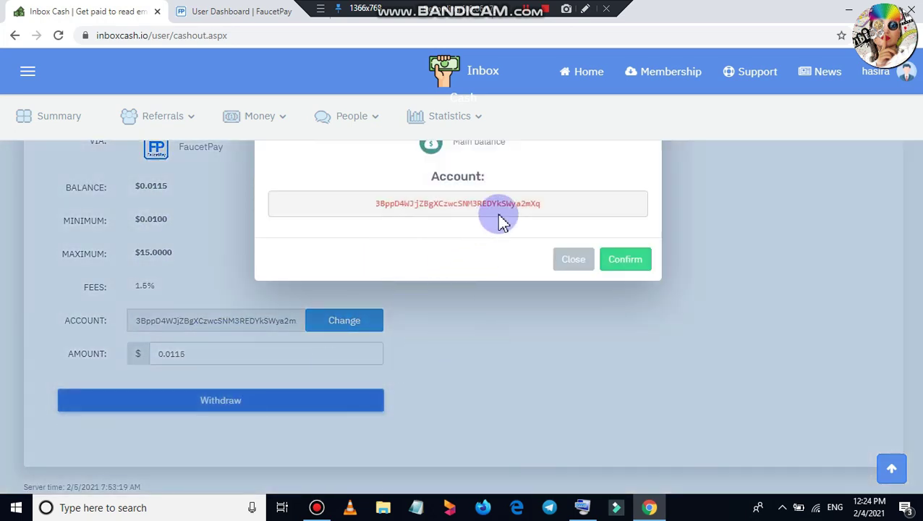
{"action": "left_click", "coordinate": [627, 259]}
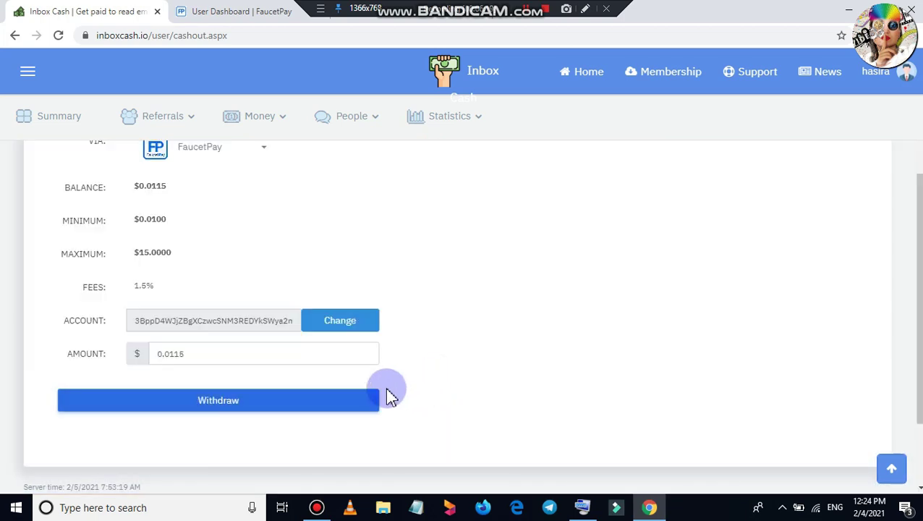
{"action": "scroll", "coordinate": [318, 463], "scroll_direction": "down", "scroll_amount": 1}
{"action": "left_click", "coordinate": [309, 474]}
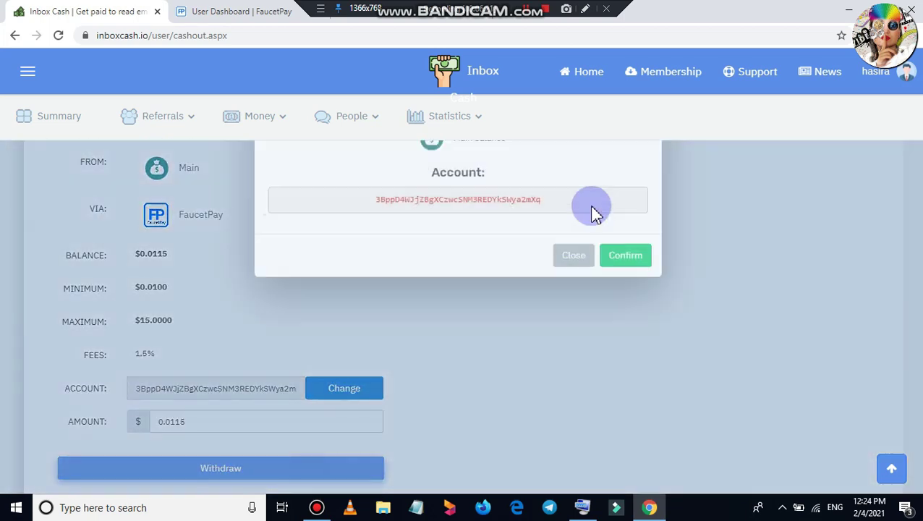
{"action": "left_click", "coordinate": [630, 268]}
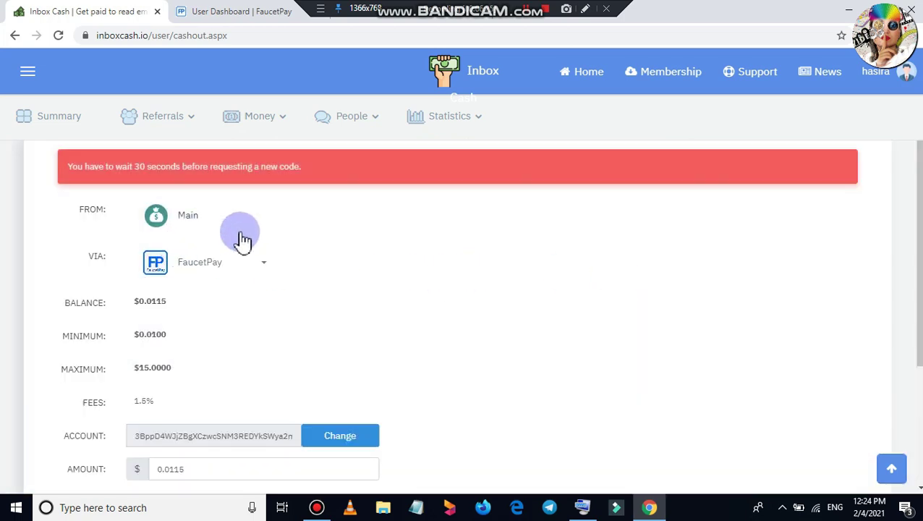
{"action": "scroll", "coordinate": [246, 235], "scroll_direction": "up", "scroll_amount": 1}
{"action": "scroll", "coordinate": [254, 246], "scroll_direction": "down", "scroll_amount": 4}
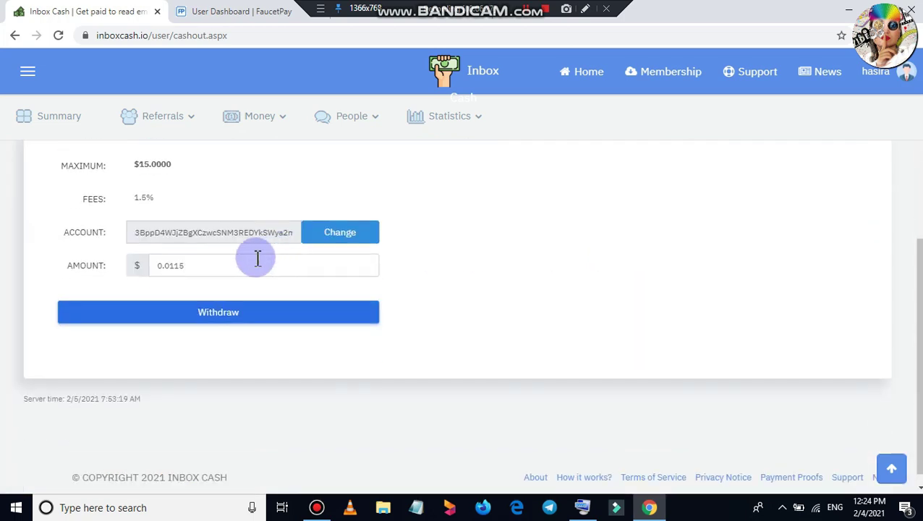
{"action": "scroll", "coordinate": [260, 268], "scroll_direction": "up", "scroll_amount": 1}
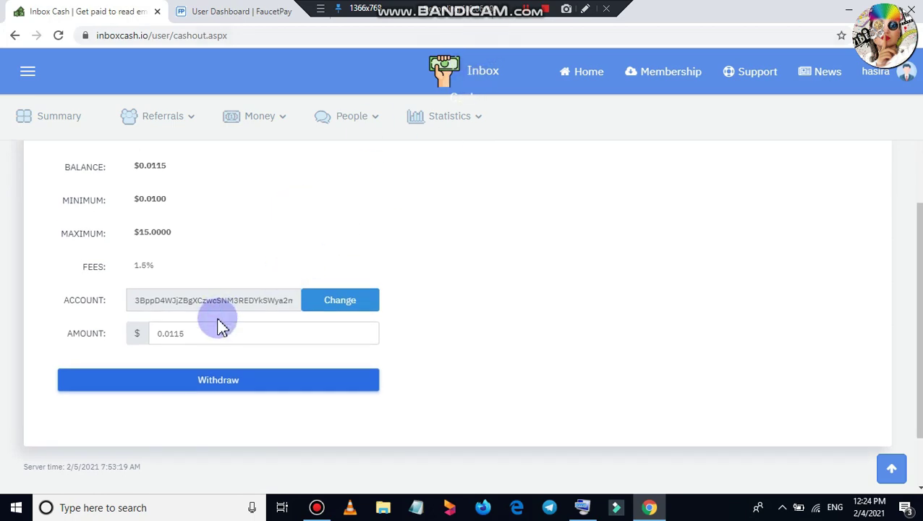
{"action": "scroll", "coordinate": [219, 289], "scroll_direction": "up", "scroll_amount": 3}
{"action": "left_click_drag", "start_coordinate": [285, 234], "coordinate": [87, 239]}
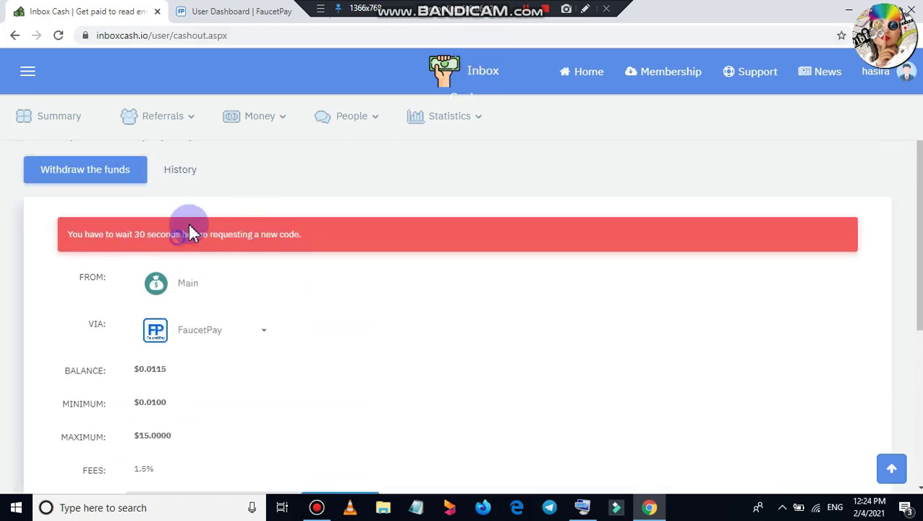
Step: Return to the Gmail inbox, open the Inbox Cash "Confirm withdrawal" conversation and copy the security code from its latest message
{"action": "left_click", "coordinate": [246, 12]}
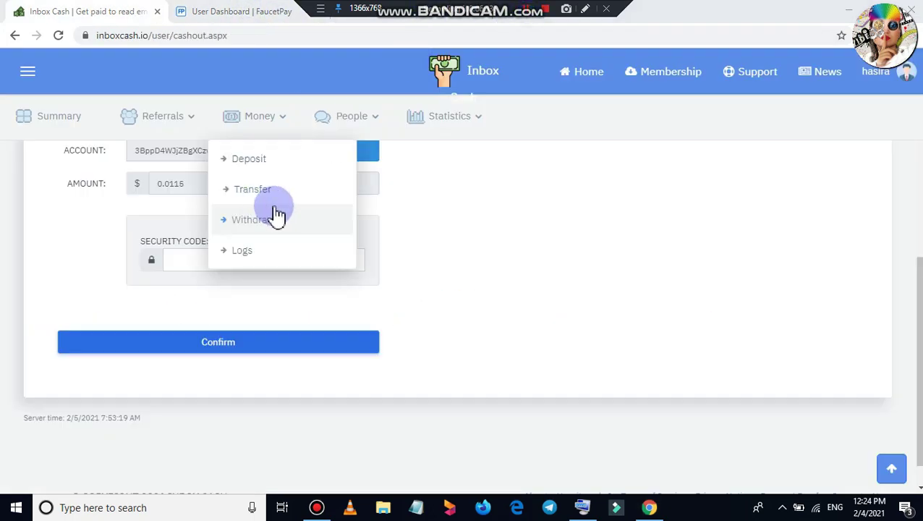
{"action": "scroll", "coordinate": [391, 346], "scroll_direction": "up", "scroll_amount": 5}
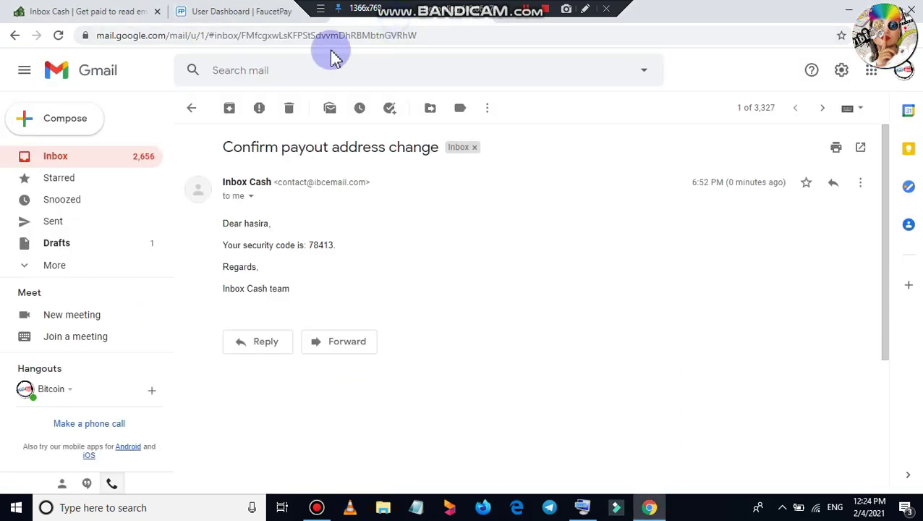
{"action": "left_click", "coordinate": [186, 116]}
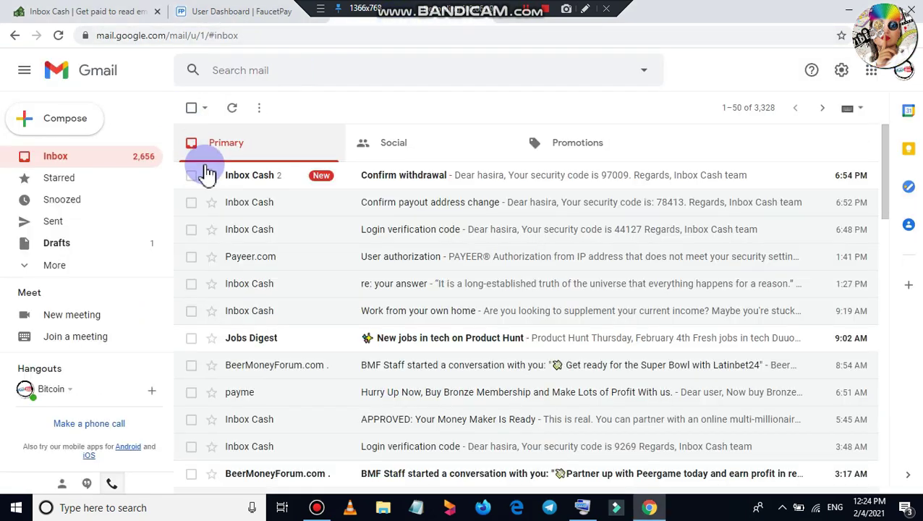
{"action": "left_click", "coordinate": [336, 179]}
{"action": "scroll", "coordinate": [369, 246], "scroll_direction": "down", "scroll_amount": 3}
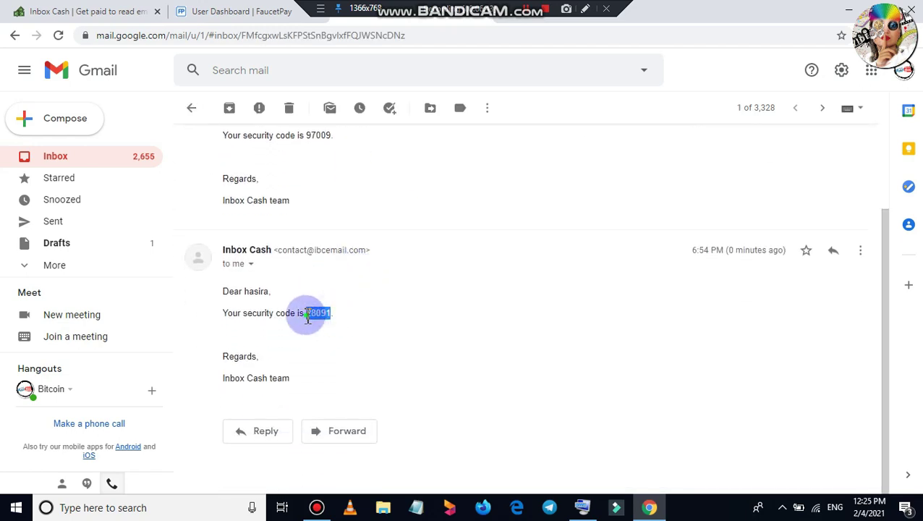
Step: Paste the security code into the Inbox Cash withdrawal form and confirm the payout
{"action": "key", "text": "ctrl+1"}
{"action": "scroll", "coordinate": [355, 274], "scroll_direction": "down", "scroll_amount": 5}
{"action": "right_click", "coordinate": [241, 261]}
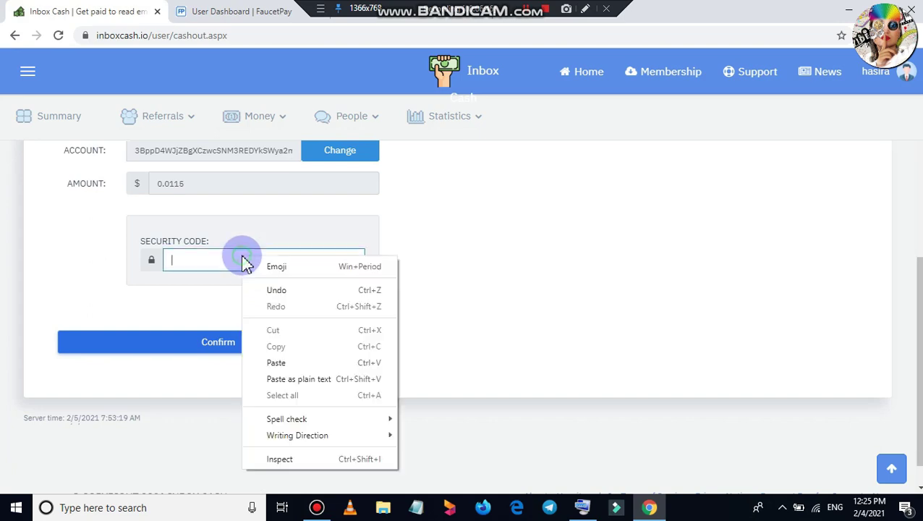
{"action": "left_click", "coordinate": [288, 362]}
{"action": "left_click", "coordinate": [217, 349]}
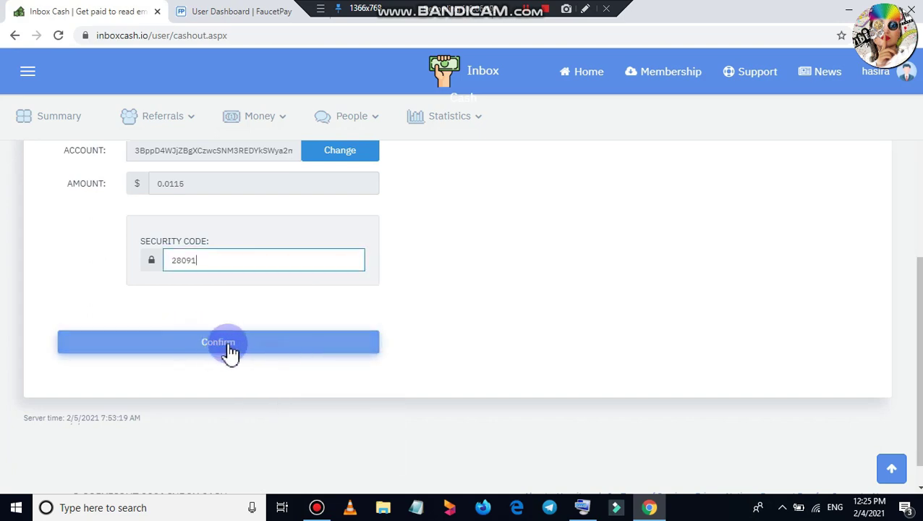
{"action": "left_click", "coordinate": [222, 10]}
{"action": "scroll", "coordinate": [275, 254], "scroll_direction": "up", "scroll_amount": 5}
{"action": "left_click", "coordinate": [8, 10]}
{"action": "left_click", "coordinate": [208, 344]}
{"action": "scroll", "coordinate": [404, 385], "scroll_direction": "up", "scroll_amount": 1}
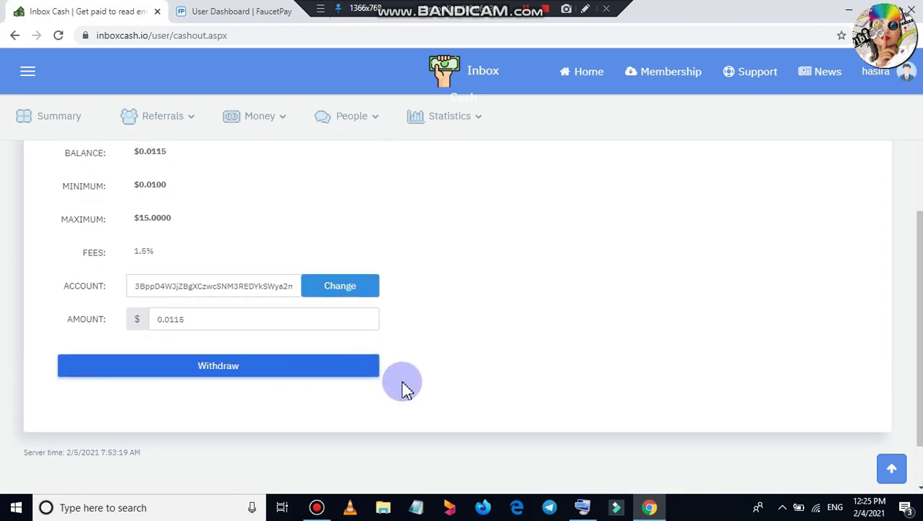
Step: Read the payout message and check the withdrawal history for the FaucetPay payment's amount, address and status
{"action": "left_click_drag", "start_coordinate": [261, 303], "coordinate": [94, 303]}
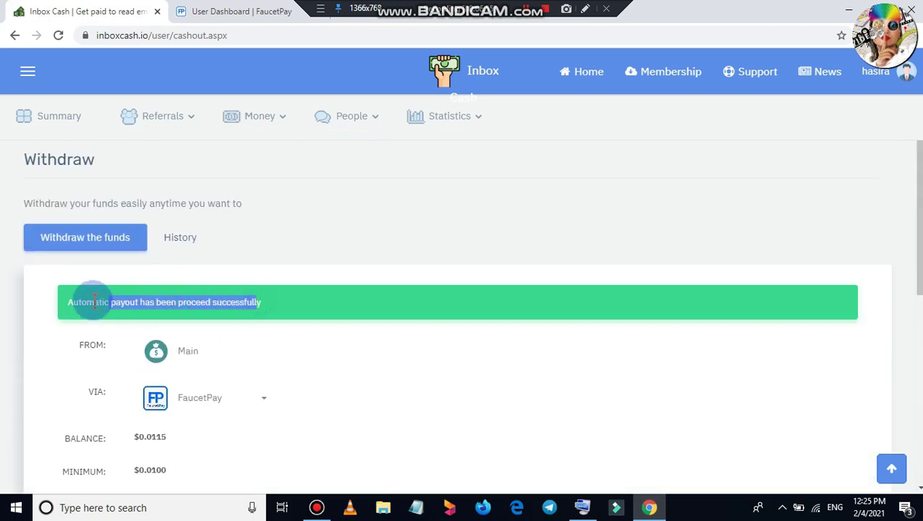
{"action": "left_click", "coordinate": [224, 297]}
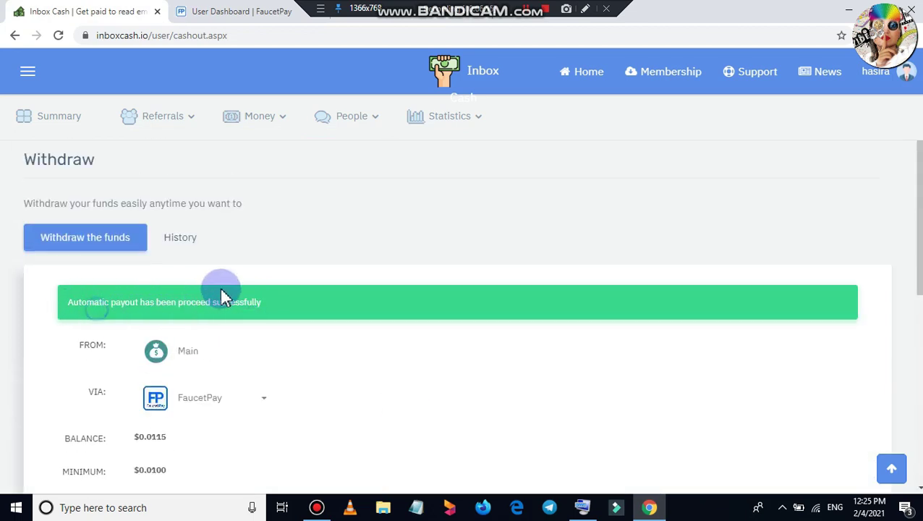
{"action": "left_click", "coordinate": [197, 242]}
{"action": "scroll", "coordinate": [539, 246], "scroll_direction": "down", "scroll_amount": 1}
{"action": "left_click_drag", "start_coordinate": [808, 302], "coordinate": [181, 309]}
{"action": "left_click", "coordinate": [301, 276]}
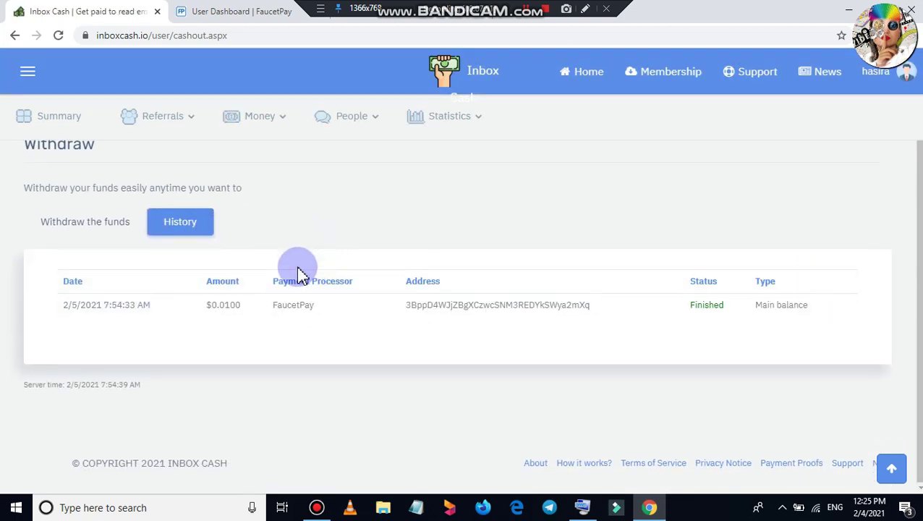
Step: Switch to the FaucetPay dashboard overview, reload it and examine the Bitcoin balance and the payment received from IBC
{"action": "left_click", "coordinate": [217, 11]}
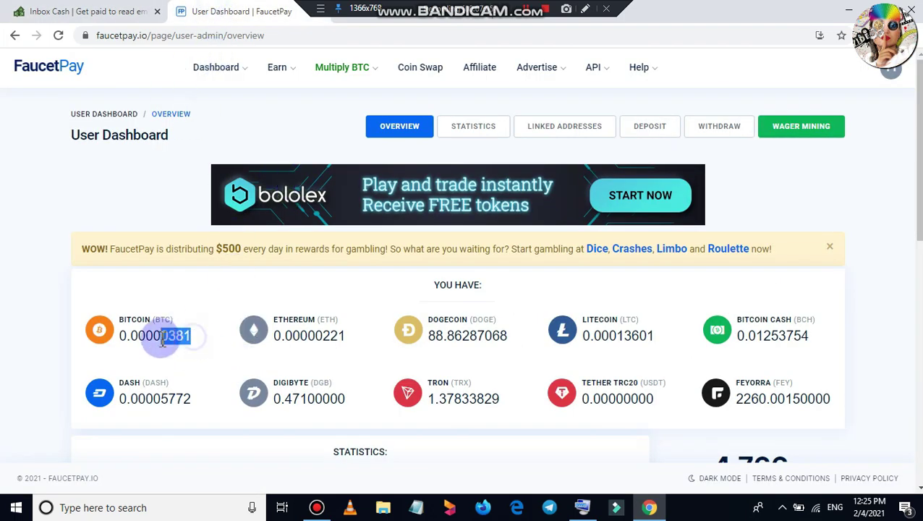
{"action": "left_click", "coordinate": [59, 35]}
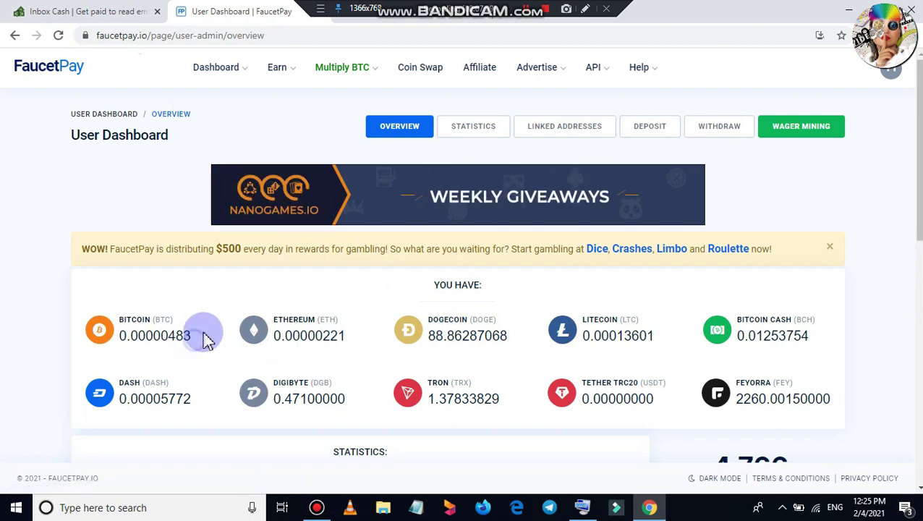
{"action": "scroll", "coordinate": [203, 337], "scroll_direction": "down", "scroll_amount": 5}
{"action": "left_click_drag", "start_coordinate": [407, 343], "coordinate": [83, 330]}
{"action": "left_click", "coordinate": [108, 337]}
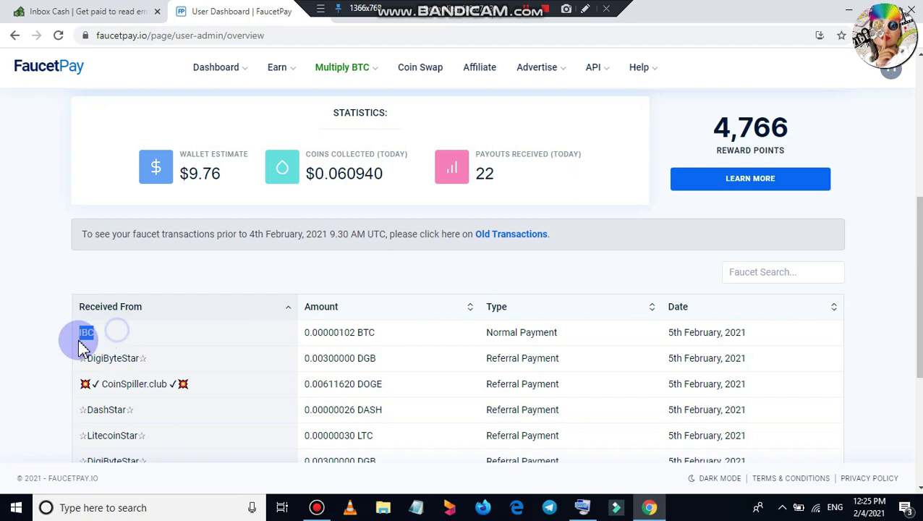
{"action": "left_click_drag", "start_coordinate": [543, 332], "coordinate": [257, 349]}
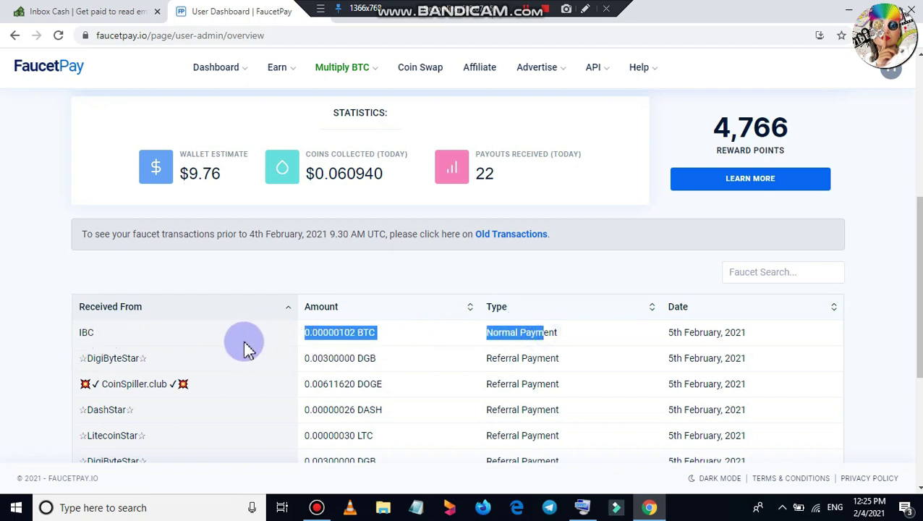
{"action": "left_click", "coordinate": [89, 332]}
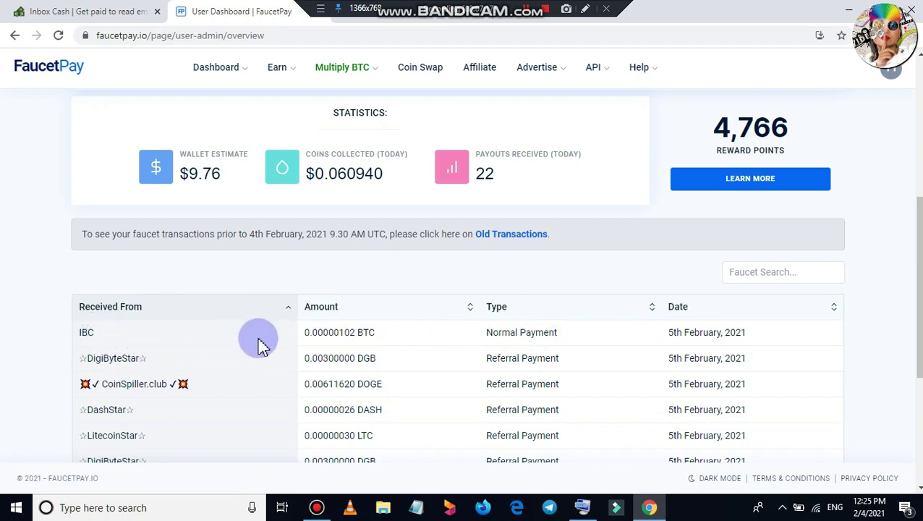
Step: Switch back to Inbox Cash, open the account summary and check the payout entry in Latest Balance Logs
{"action": "scroll", "coordinate": [209, 369], "scroll_direction": "up", "scroll_amount": 1}
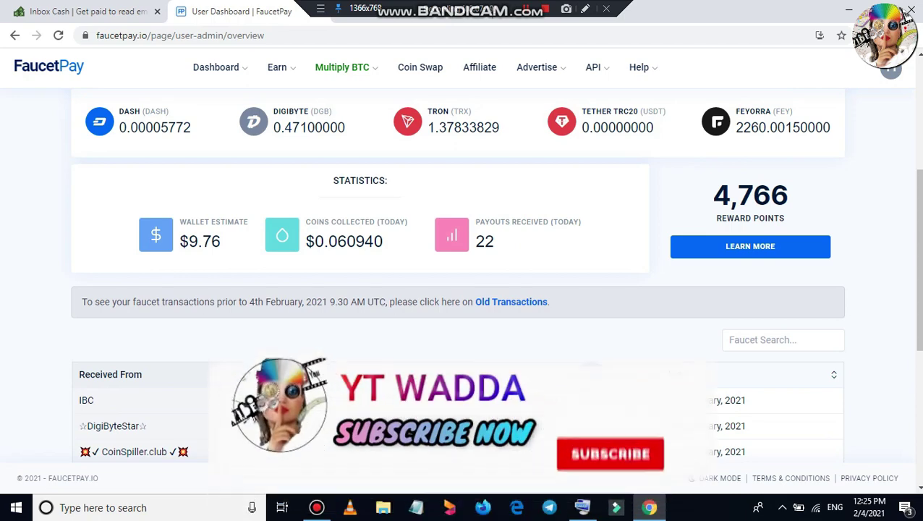
{"action": "left_click", "coordinate": [87, 11]}
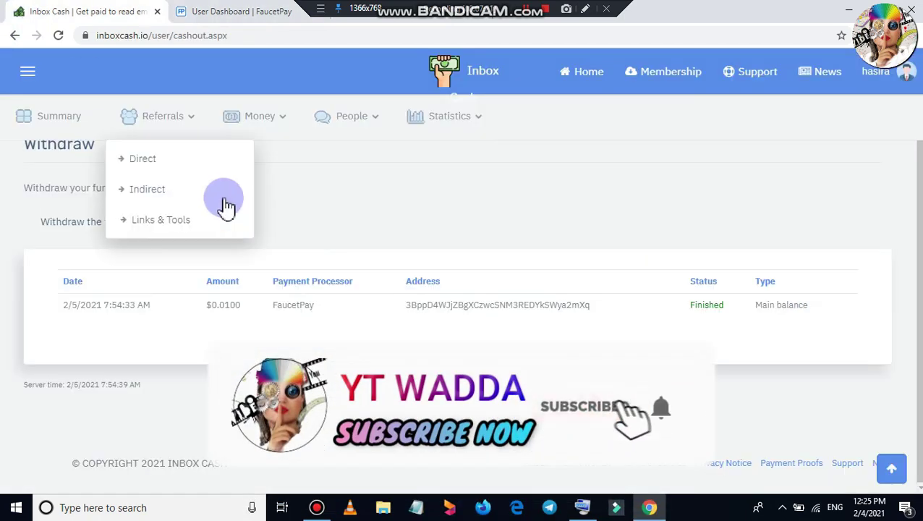
{"action": "left_click", "coordinate": [44, 129]}
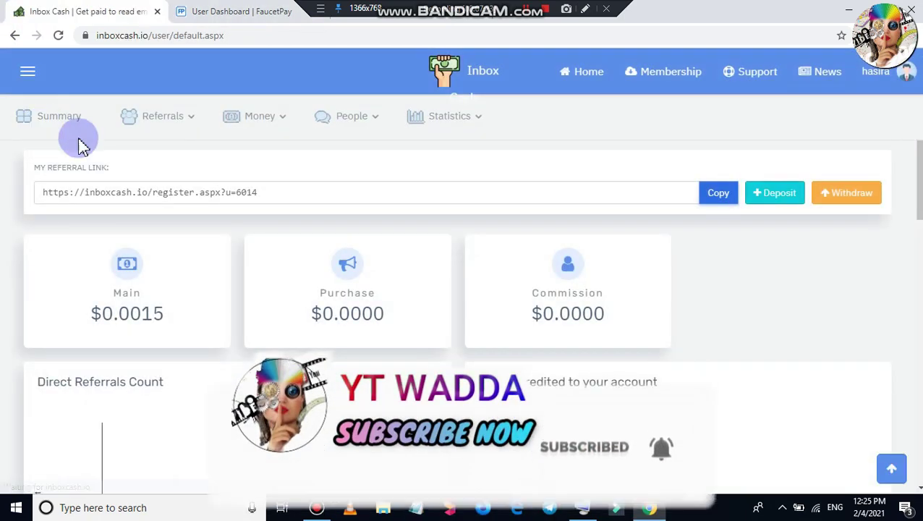
{"action": "scroll", "coordinate": [217, 283], "scroll_direction": "down", "scroll_amount": 5}
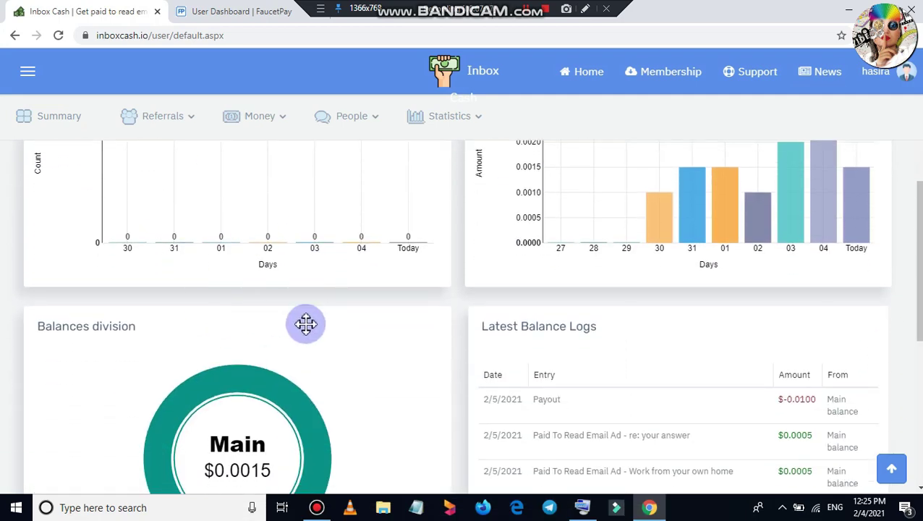
{"action": "left_click_drag", "start_coordinate": [856, 399], "coordinate": [693, 406]}
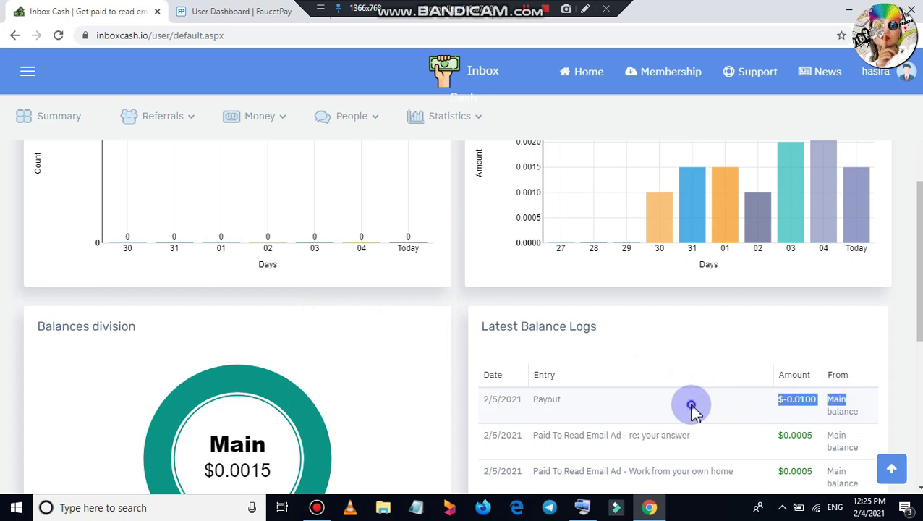
{"action": "left_click", "coordinate": [515, 388]}
{"action": "scroll", "coordinate": [515, 388], "scroll_direction": "up", "scroll_amount": 1}
{"action": "scroll", "coordinate": [395, 296], "scroll_direction": "up", "scroll_amount": 5}
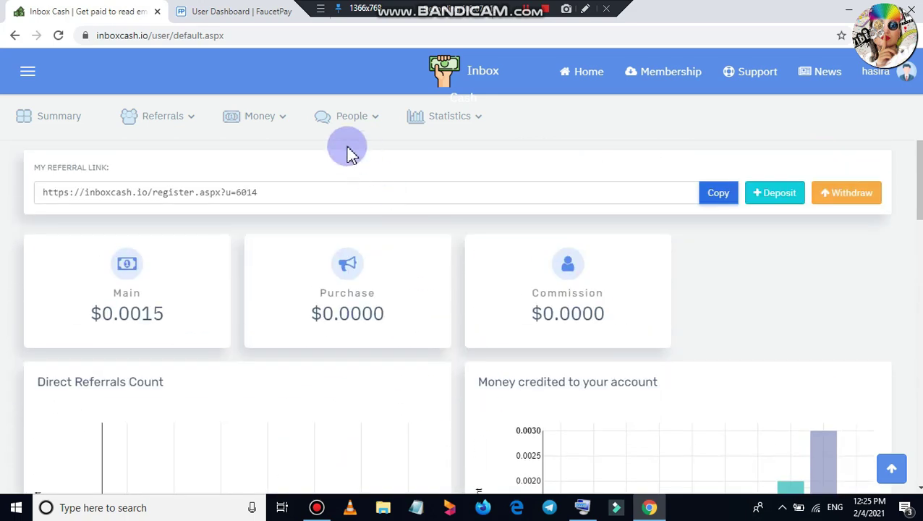
Step: Open the Withdraw page's history and check the FaucetPay payment's status
{"action": "left_click", "coordinate": [263, 123]}
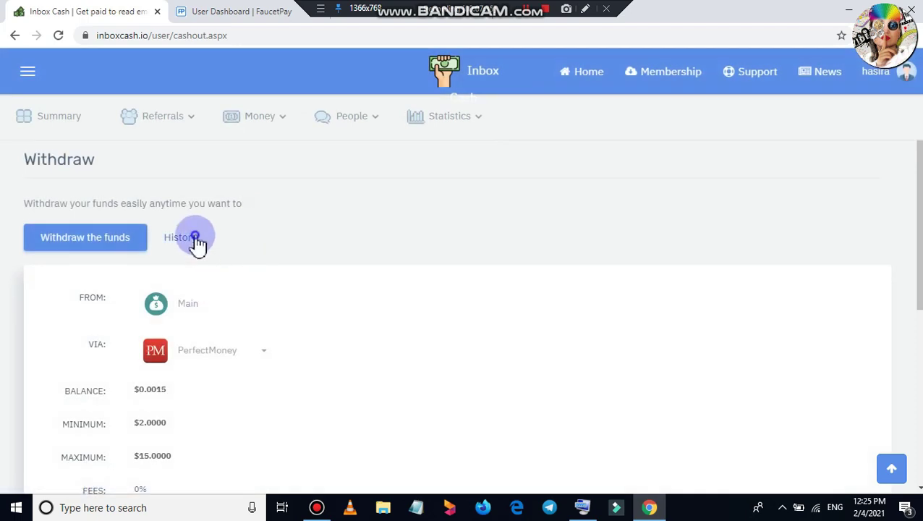
{"action": "left_click", "coordinate": [197, 245]}
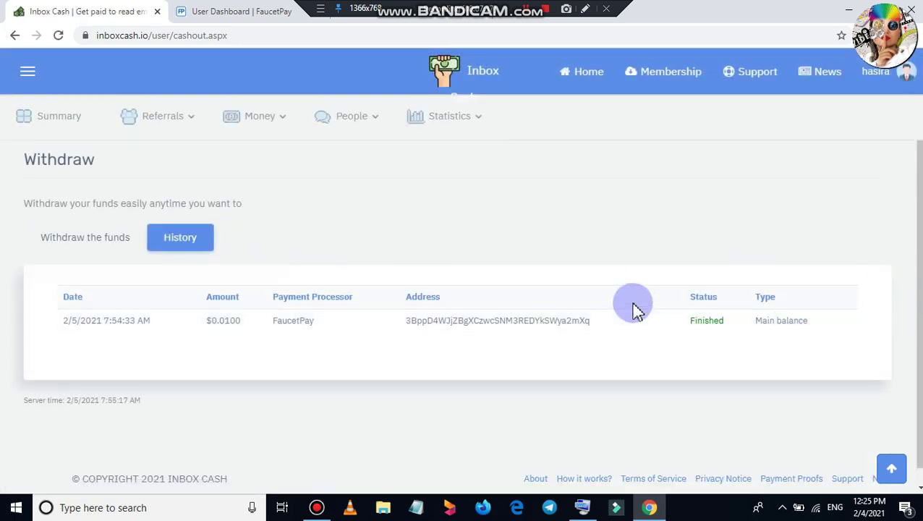
{"action": "scroll", "coordinate": [698, 226], "scroll_direction": "down", "scroll_amount": 1}
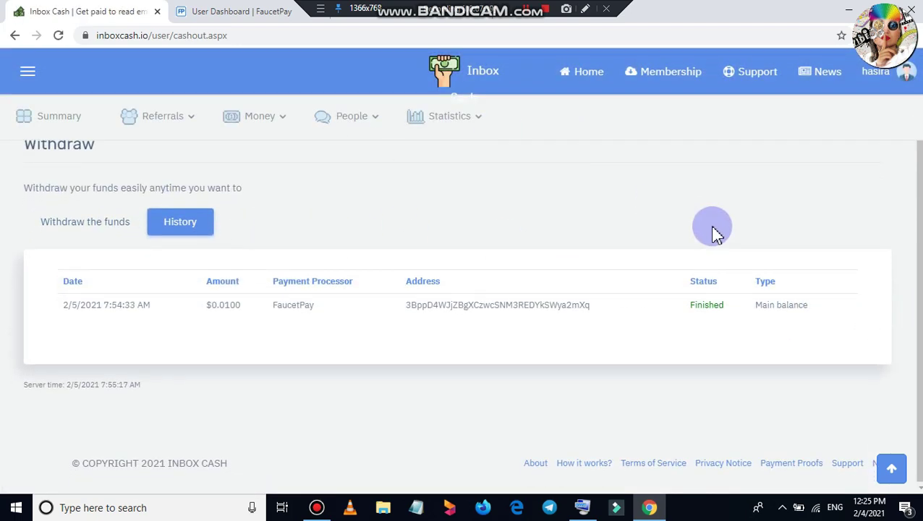
Step: Open the Payment Proofs page and examine the date, country, amount and account of the newest entry under Recent Payouts
{"action": "left_click", "coordinate": [792, 468]}
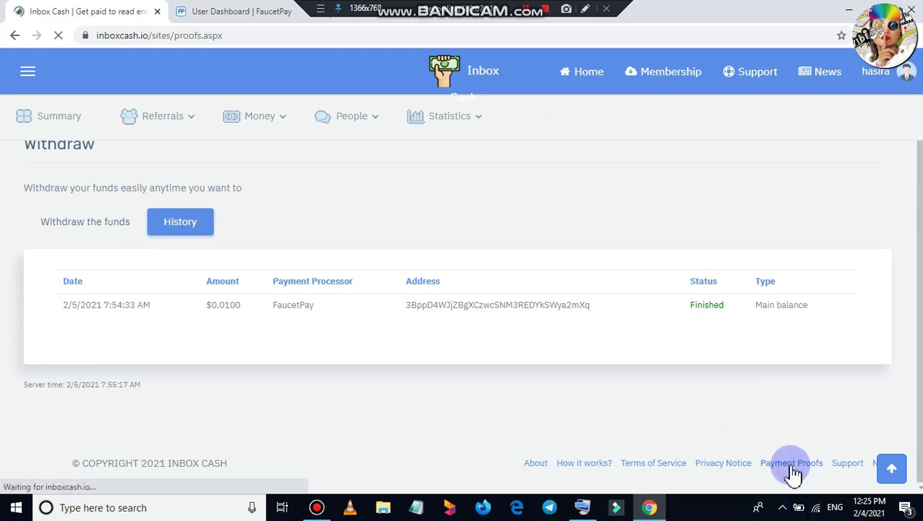
{"action": "left_click_drag", "start_coordinate": [569, 282], "coordinate": [303, 282]}
{"action": "left_click", "coordinate": [301, 285]}
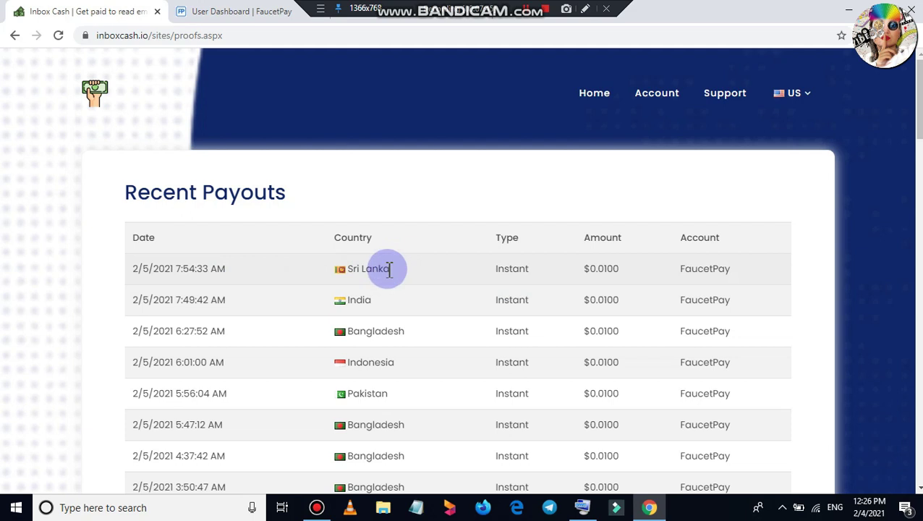
{"action": "double_click", "coordinate": [389, 269]}
{"action": "left_click", "coordinate": [731, 267]}
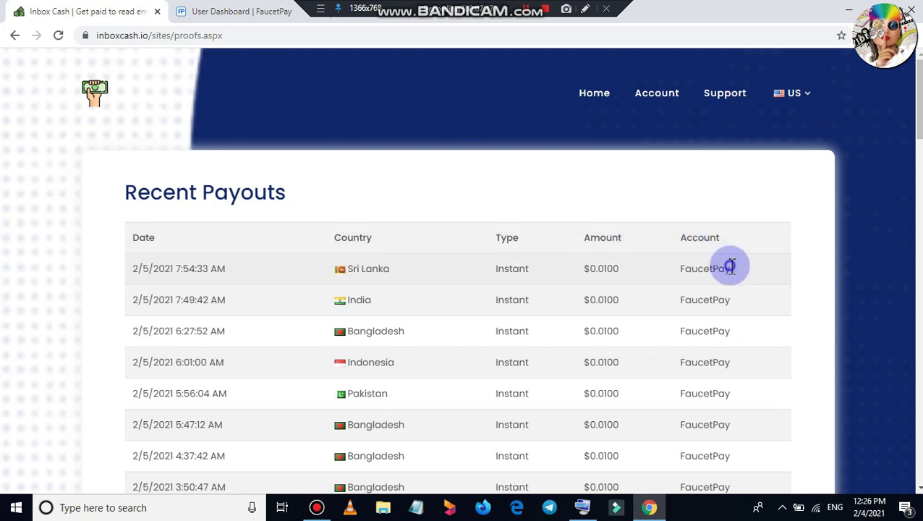
{"action": "scroll", "coordinate": [501, 231], "scroll_direction": "down", "scroll_amount": 1}
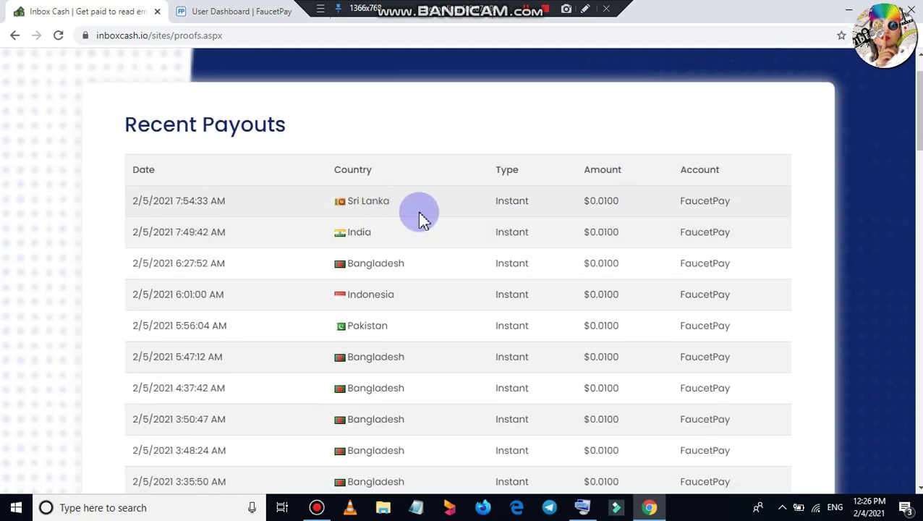
{"action": "scroll", "coordinate": [427, 217], "scroll_direction": "up", "scroll_amount": 1}
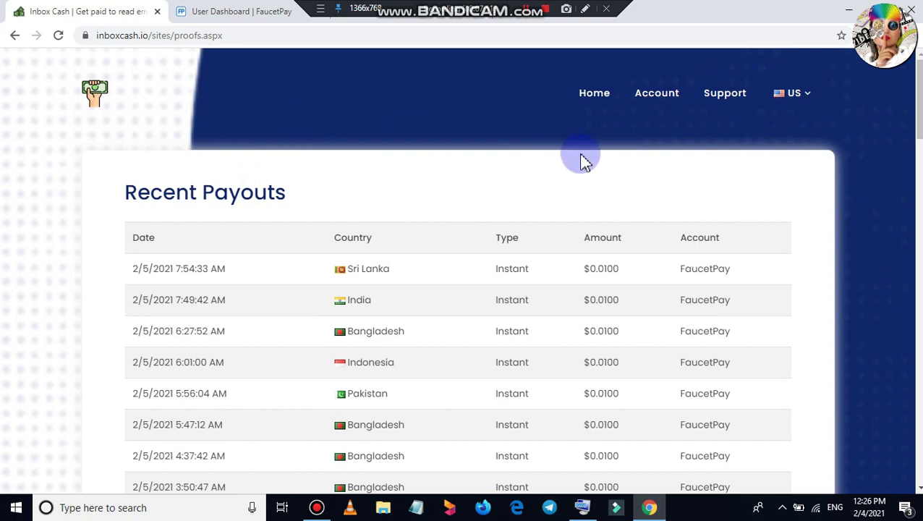
Step: Return to the account page, switch to Gmail, and read the Inbox Cash Payout message and look through the inbox
{"action": "left_click", "coordinate": [646, 102]}
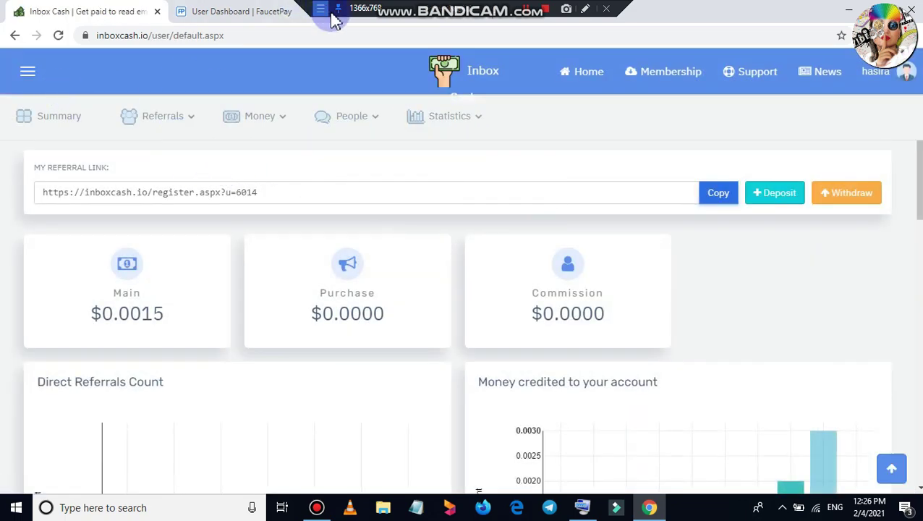
{"action": "key", "text": "alt+Tab"}
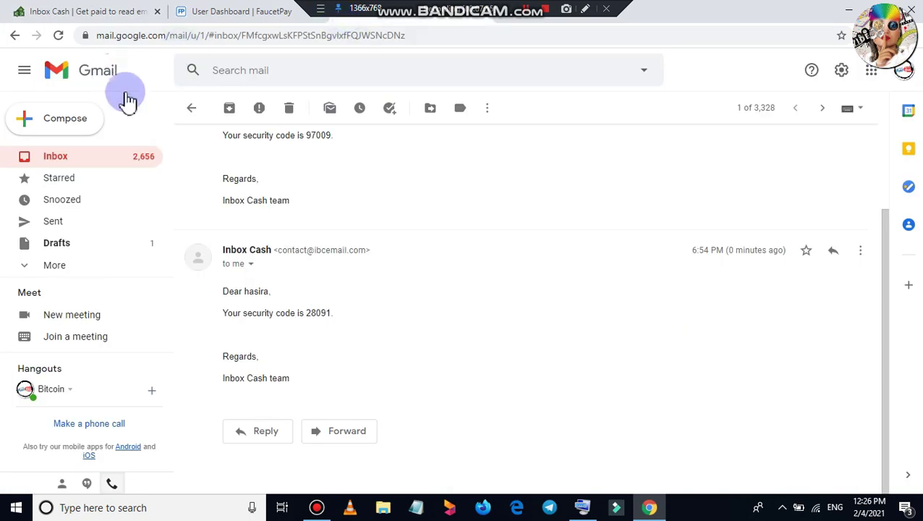
{"action": "left_click", "coordinate": [196, 109]}
{"action": "left_click", "coordinate": [392, 177]}
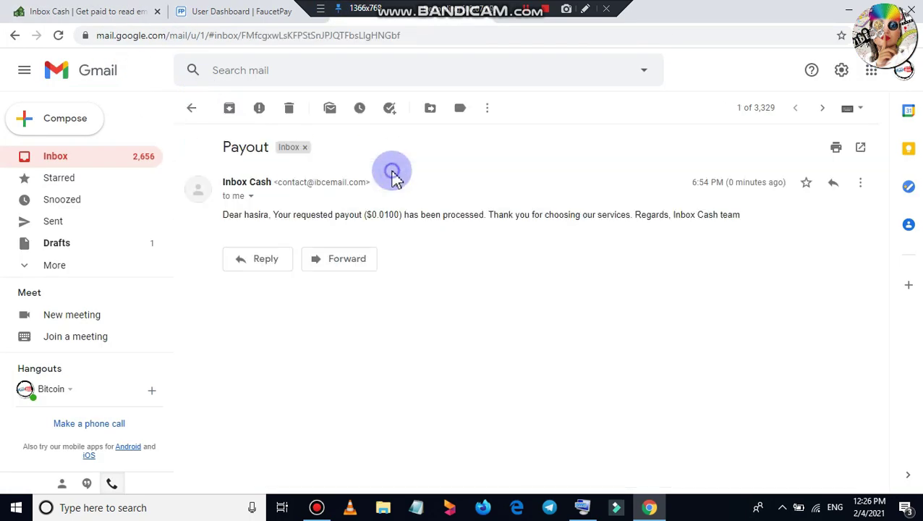
{"action": "left_click_drag", "start_coordinate": [666, 212], "coordinate": [223, 148]}
{"action": "left_click", "coordinate": [191, 108]}
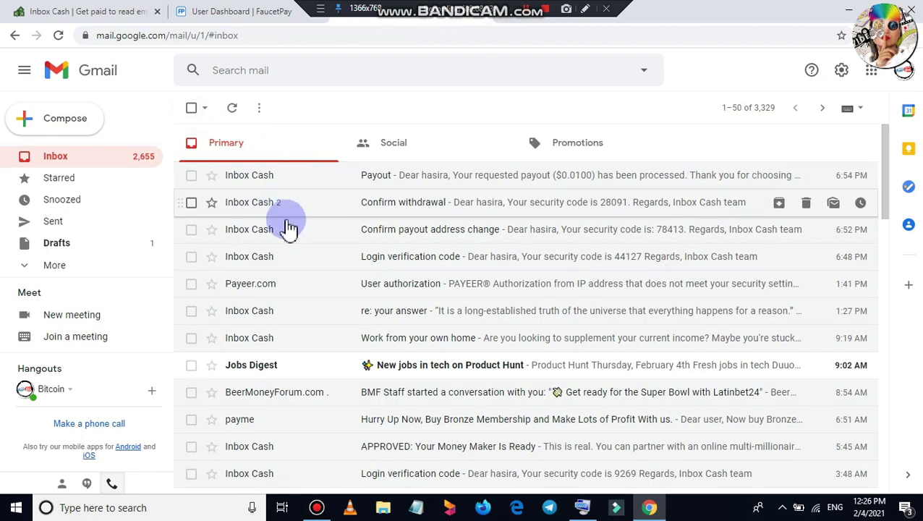
{"action": "scroll", "coordinate": [308, 246], "scroll_direction": "down", "scroll_amount": 3}
{"action": "scroll", "coordinate": [321, 231], "scroll_direction": "down", "scroll_amount": 5}
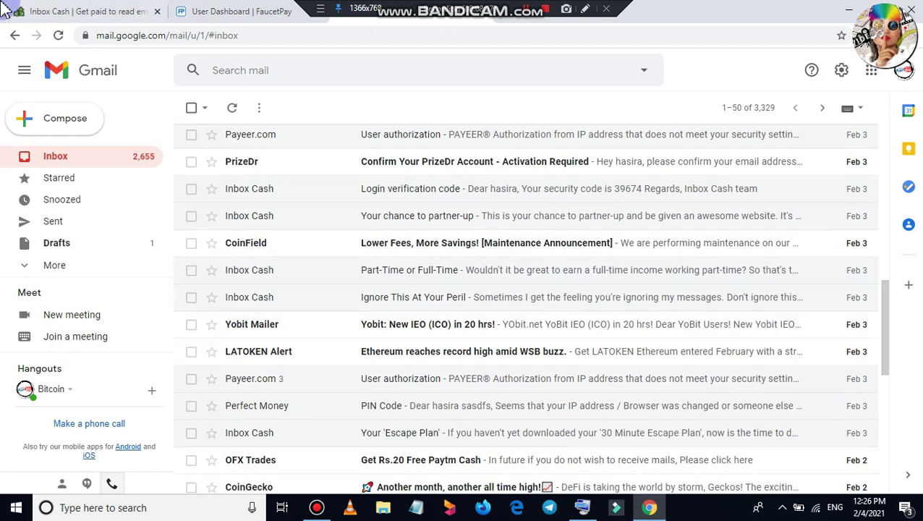
Step: Switch back to Inbox Cash and copy the homepage referral link from the referral Links & Tools page
{"action": "key", "text": "ctrl+1"}
{"action": "left_click", "coordinate": [187, 128]}
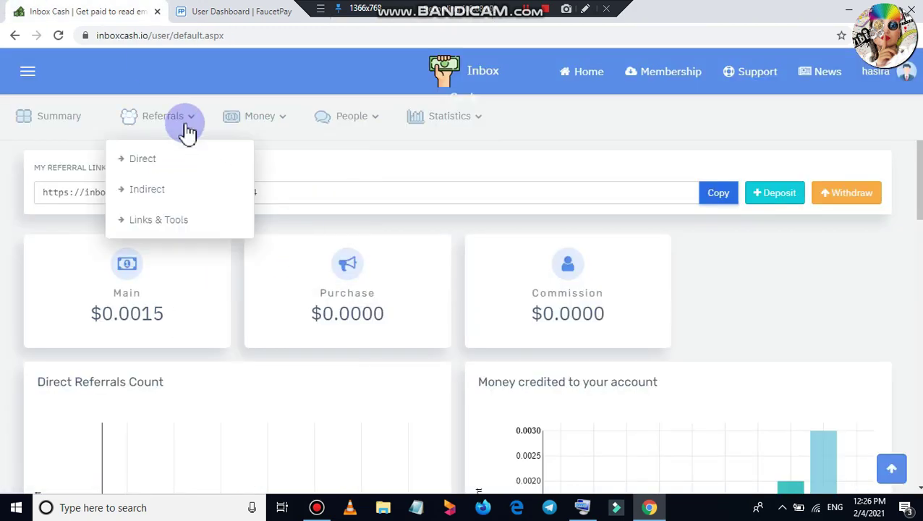
{"action": "left_click", "coordinate": [181, 226]}
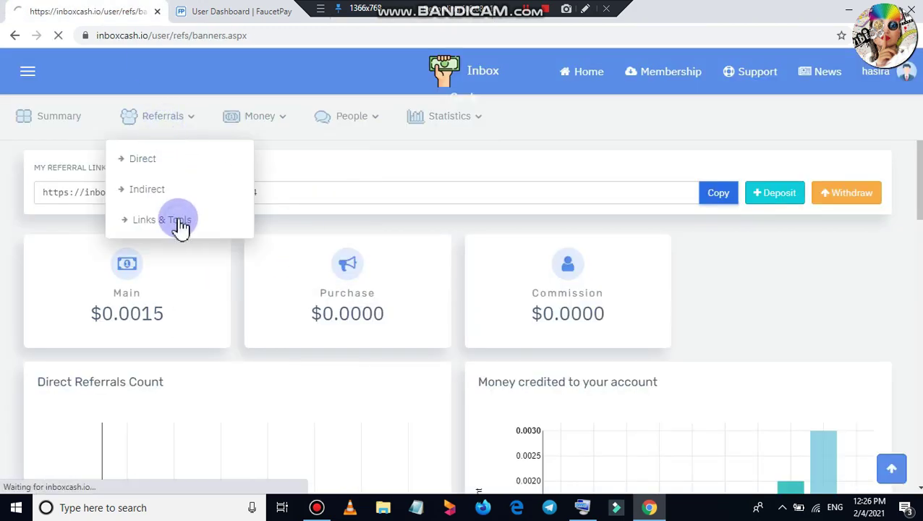
{"action": "scroll", "coordinate": [337, 246], "scroll_direction": "down", "scroll_amount": 1}
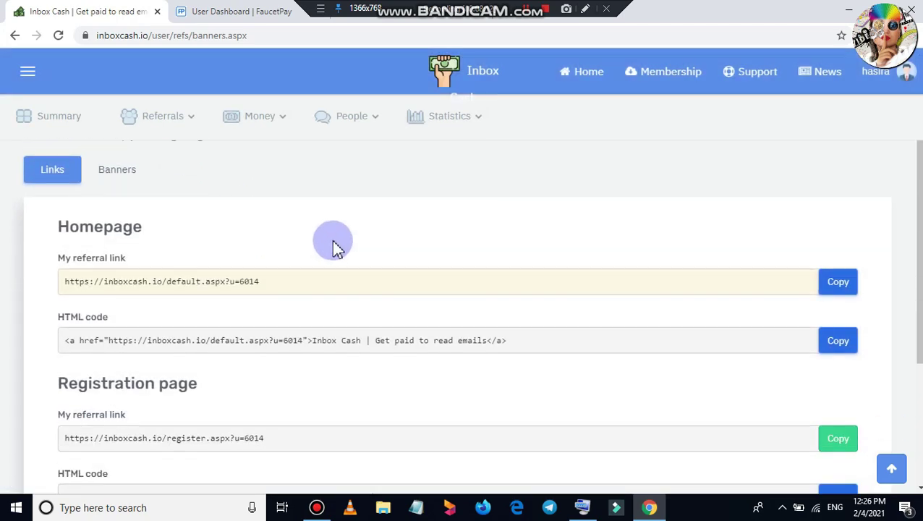
{"action": "left_click", "coordinate": [839, 282]}
{"action": "scroll", "coordinate": [629, 310], "scroll_direction": "down", "scroll_amount": 3}
{"action": "scroll", "coordinate": [149, 201], "scroll_direction": "up", "scroll_amount": 4}
{"action": "left_click", "coordinate": [149, 201]}
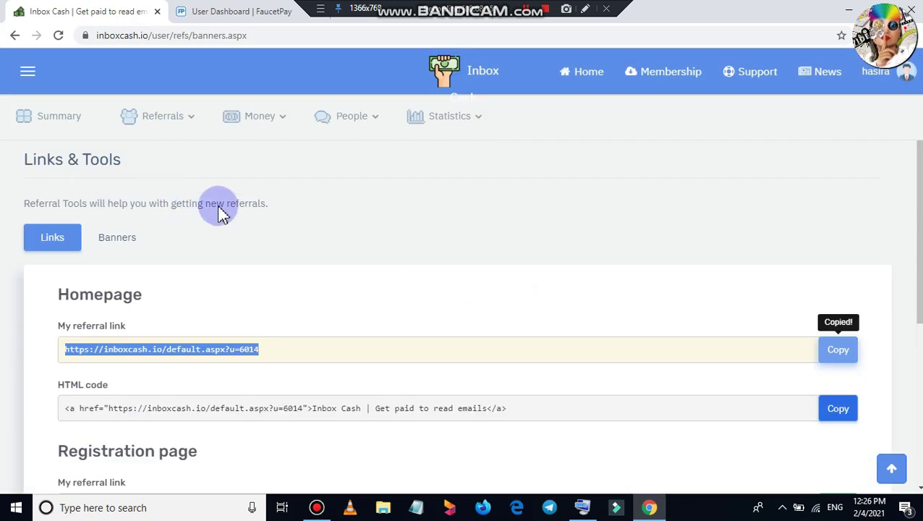
Step: Open the Direct Referrals page and check the account's referrer and direct referrals
{"action": "mouse_move", "coordinate": [171, 144]}
{"action": "left_click", "coordinate": [165, 173]}
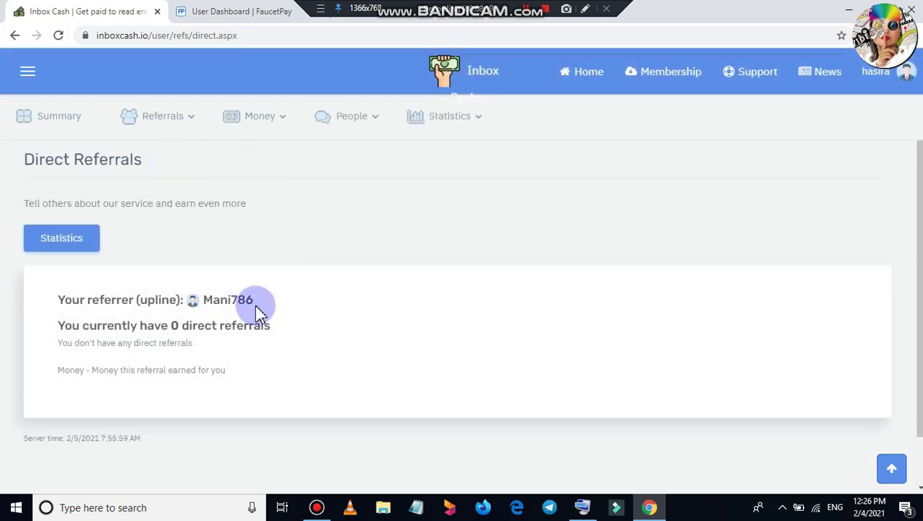
{"action": "left_click_drag", "start_coordinate": [255, 297], "coordinate": [192, 308]}
{"action": "left_click", "coordinate": [333, 298]}
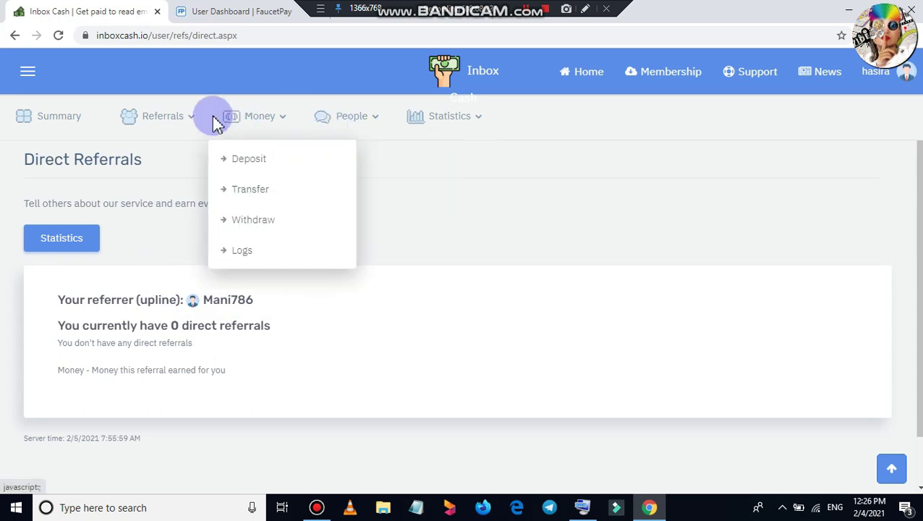
Step: Examine the Membership page's payout properties and referral commission tiers, and return to the Inbox Cash homepage
{"action": "left_click", "coordinate": [57, 116]}
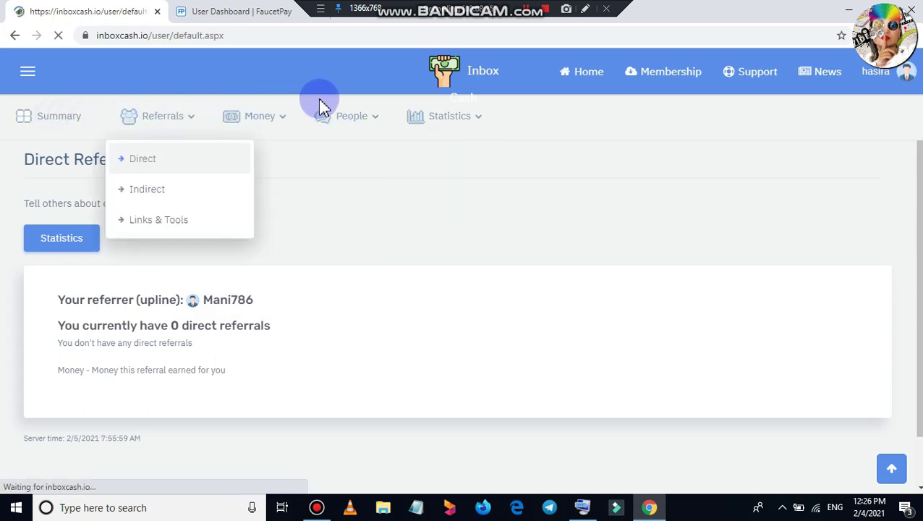
{"action": "left_click", "coordinate": [654, 78]}
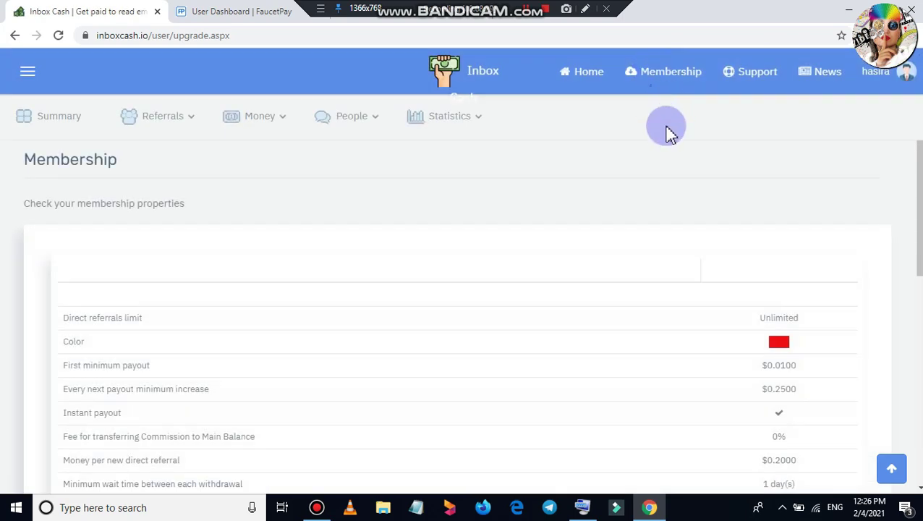
{"action": "scroll", "coordinate": [897, 335], "scroll_direction": "down", "scroll_amount": 5}
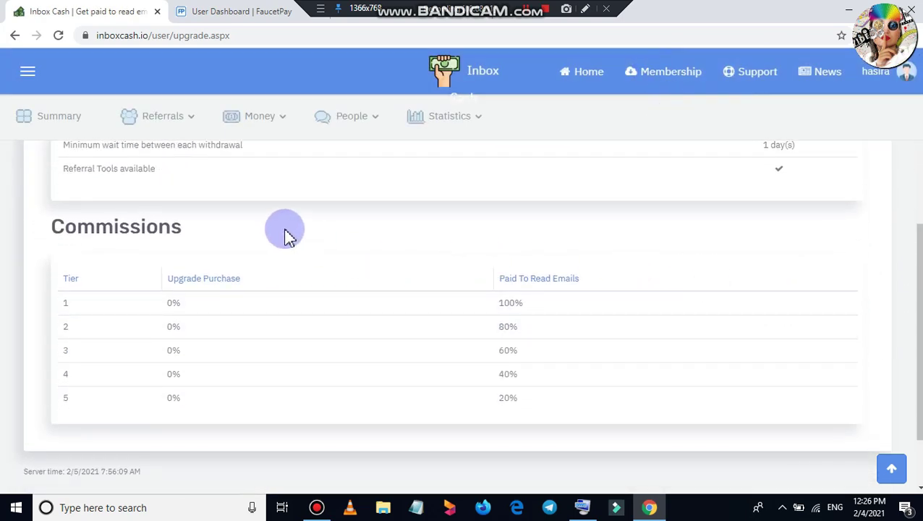
{"action": "scroll", "coordinate": [360, 259], "scroll_direction": "down", "scroll_amount": 1}
{"action": "scroll", "coordinate": [459, 278], "scroll_direction": "up", "scroll_amount": 6}
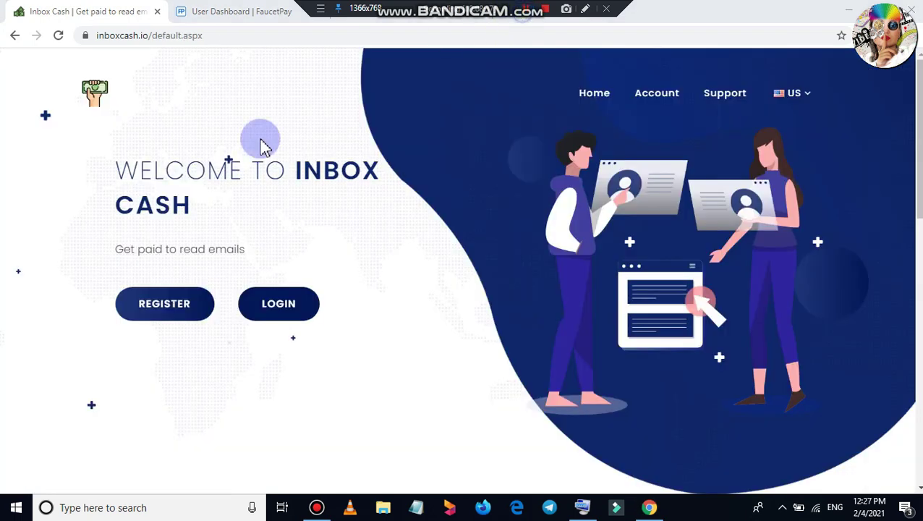
Step: Switch to the FaucetPay dashboard and review the payment received from IBC and the coin balances
{"action": "left_click", "coordinate": [217, 11]}
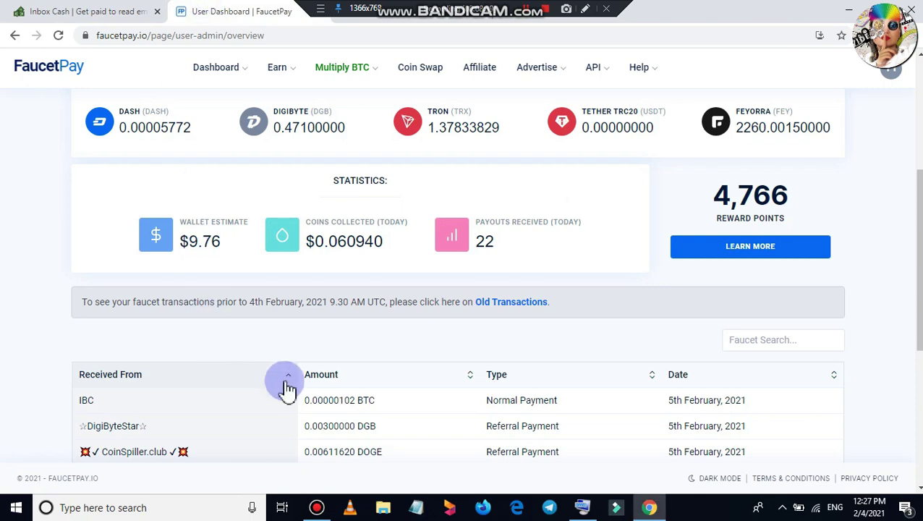
{"action": "left_click_drag", "start_coordinate": [385, 405], "coordinate": [114, 371]}
{"action": "scroll", "coordinate": [114, 264], "scroll_direction": "up", "scroll_amount": 4}
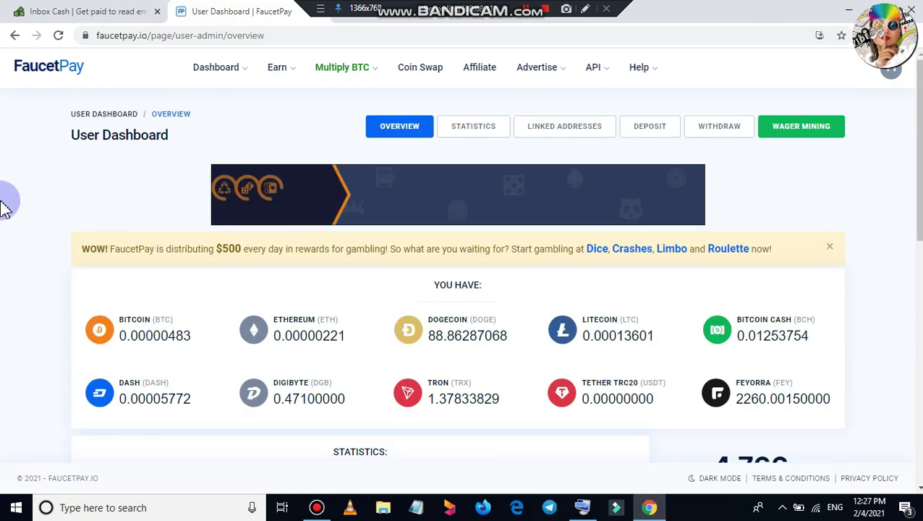
{"action": "scroll", "coordinate": [319, 367], "scroll_direction": "down", "scroll_amount": 4}
{"action": "scroll", "coordinate": [351, 201], "scroll_direction": "up", "scroll_amount": 3}
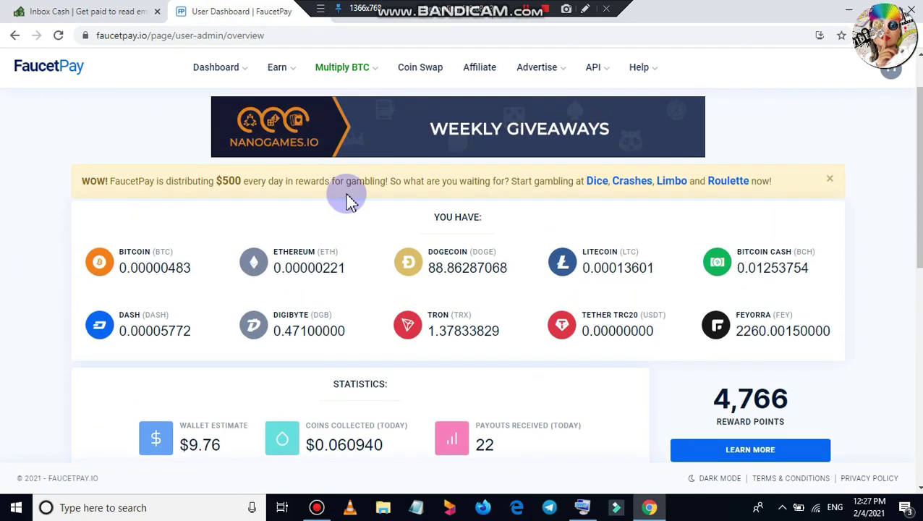